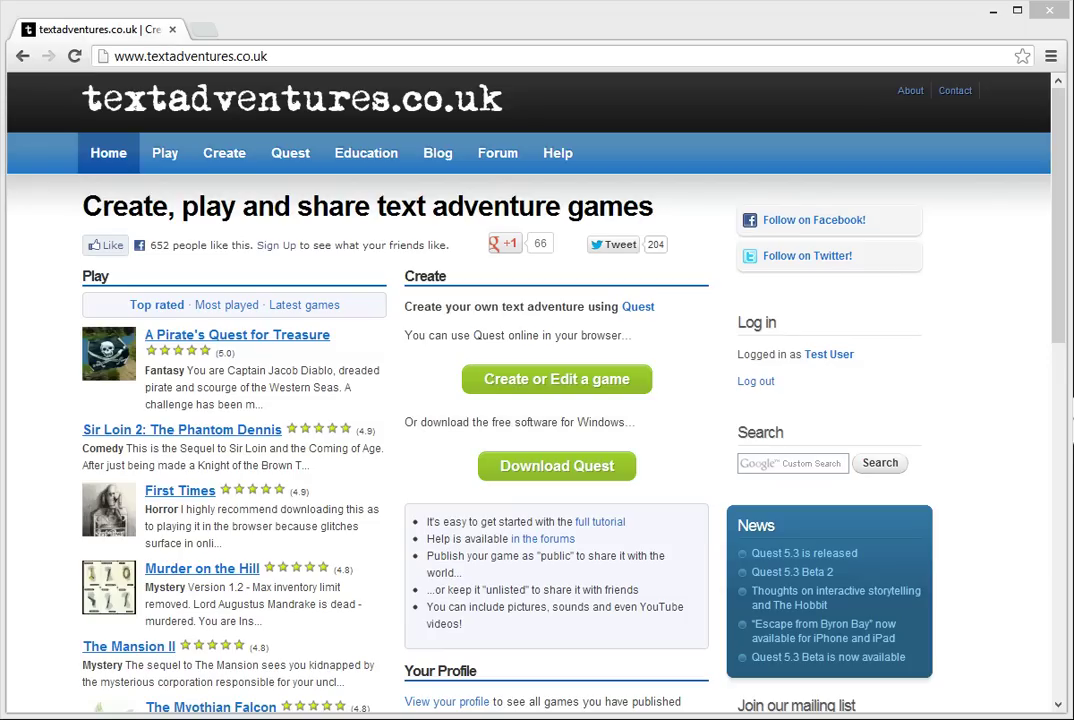
# - Create a new text adventure game named "Test Game" and open it for editing
pyautogui.click(585, 379)
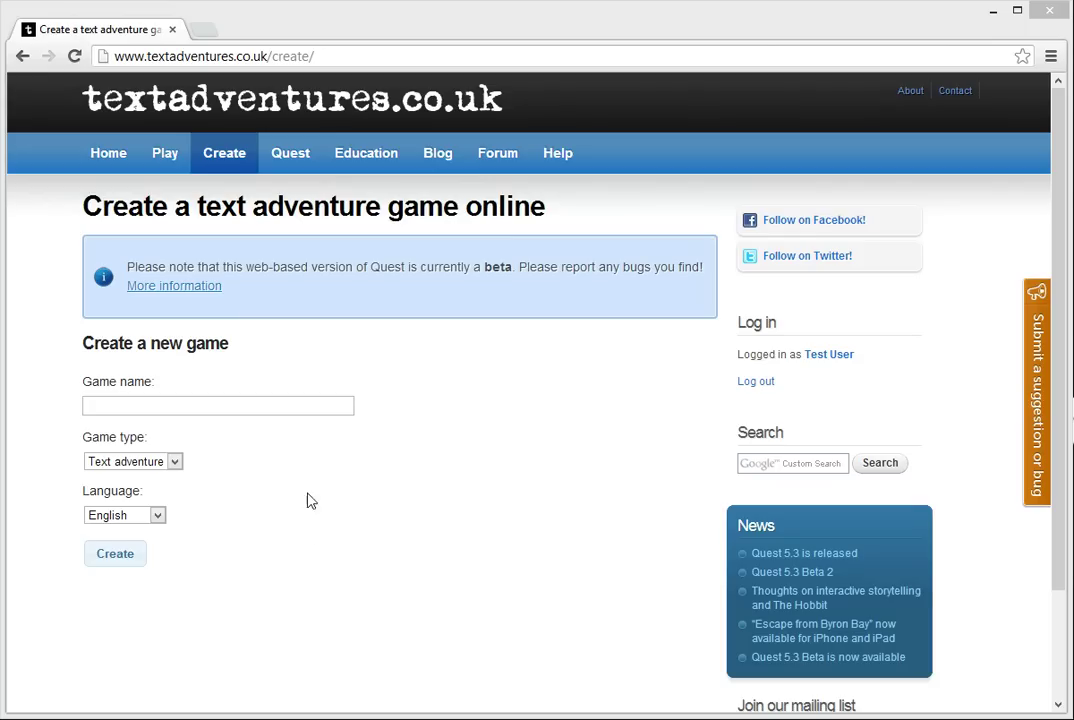
pyautogui.click(307, 406)
pyautogui.write('Test Game')
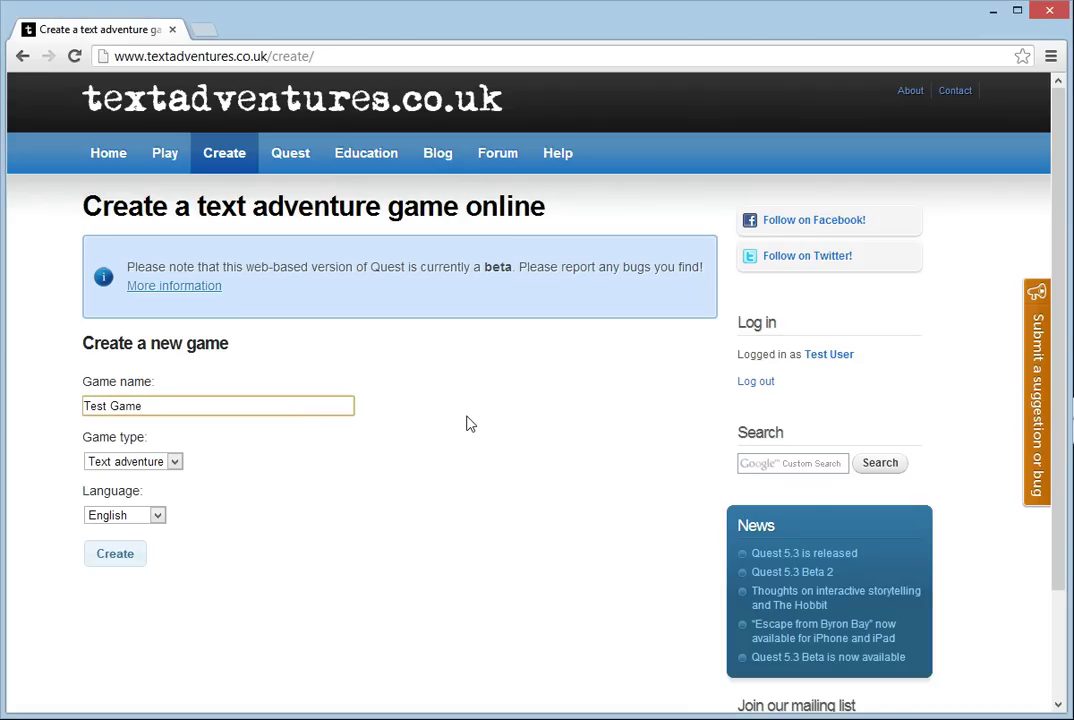
pyautogui.click(105, 562)
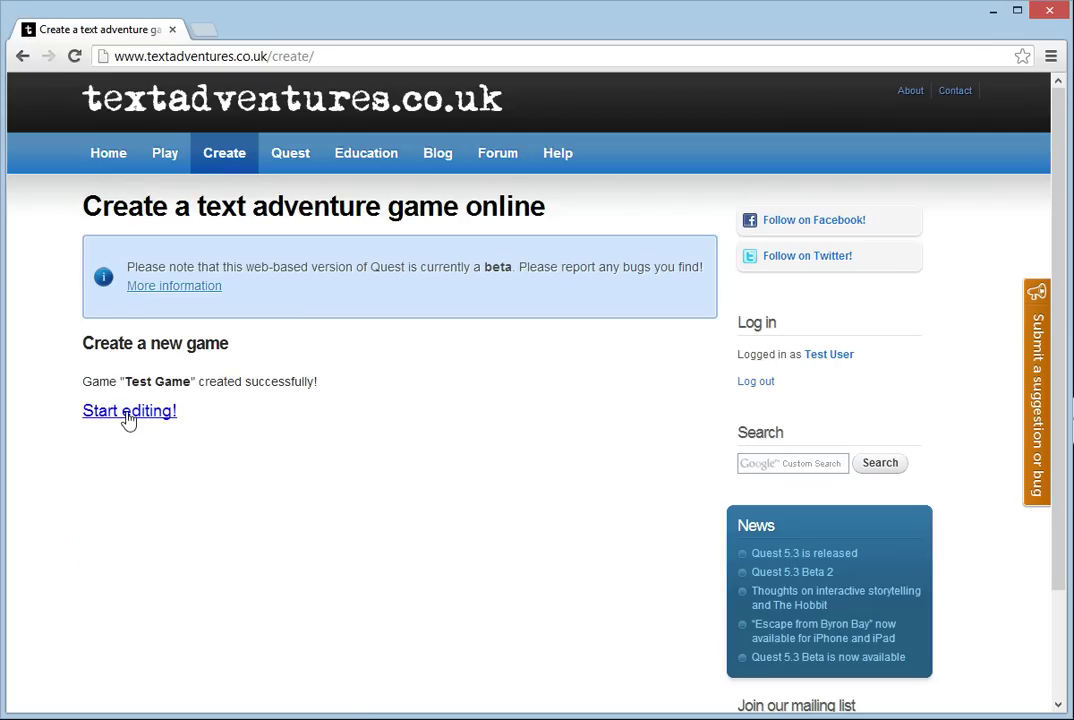
pyautogui.click(127, 414)
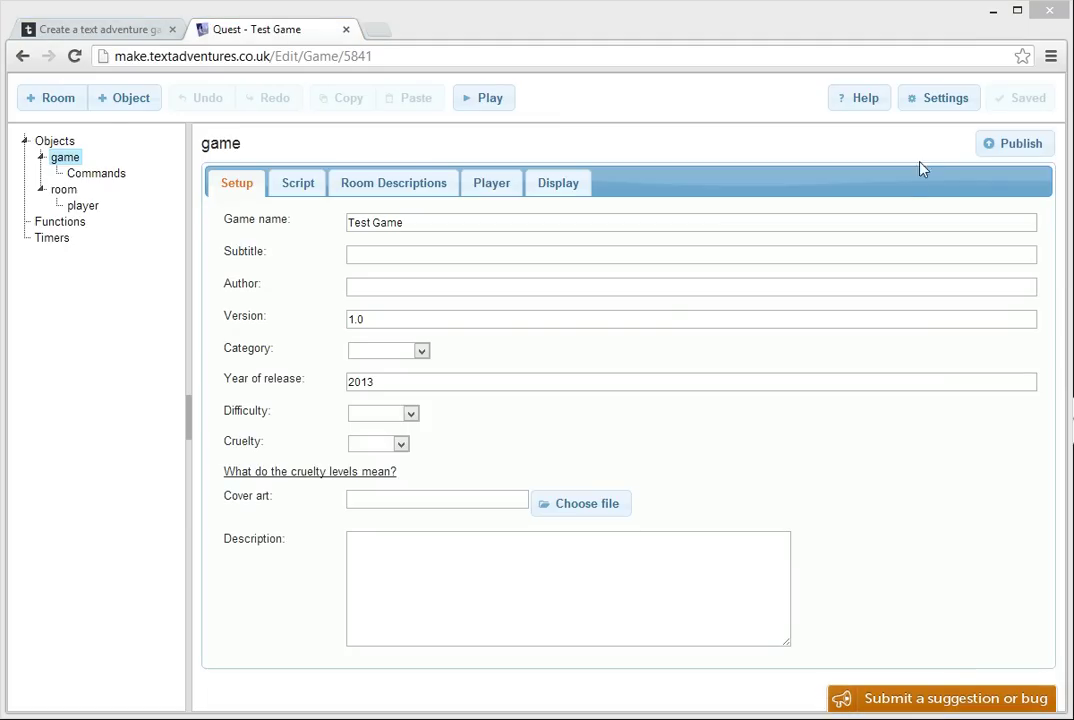
# - Turn on Simple mode in the editor settings
pyautogui.click(933, 100)
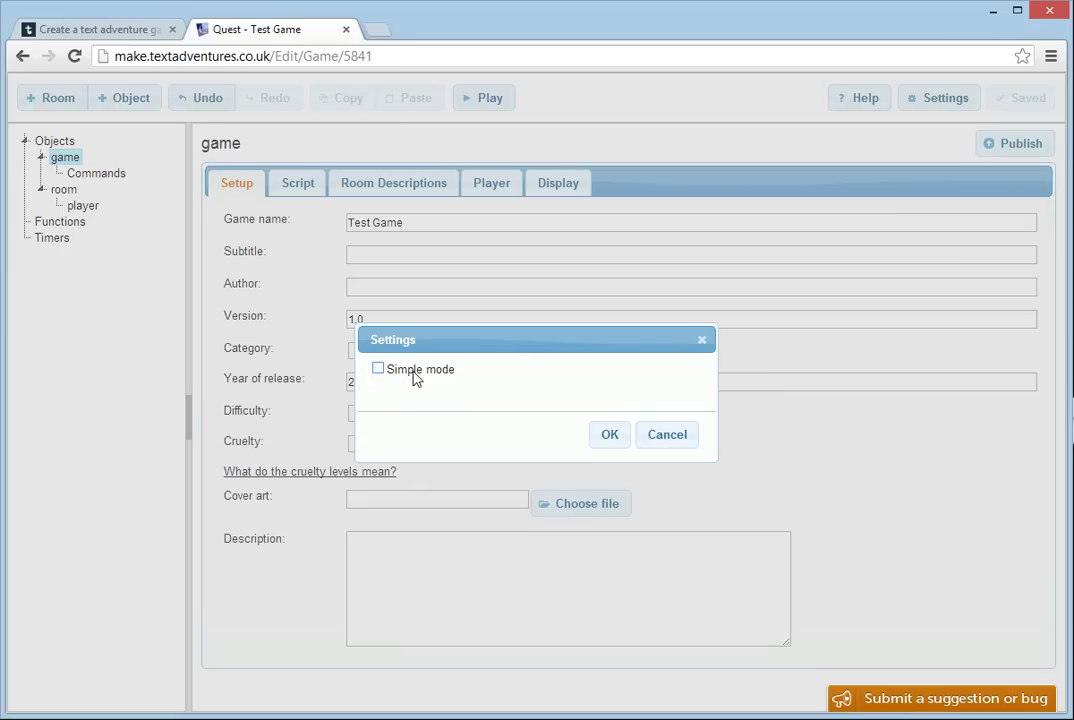
pyautogui.click(412, 372)
pyautogui.click(609, 436)
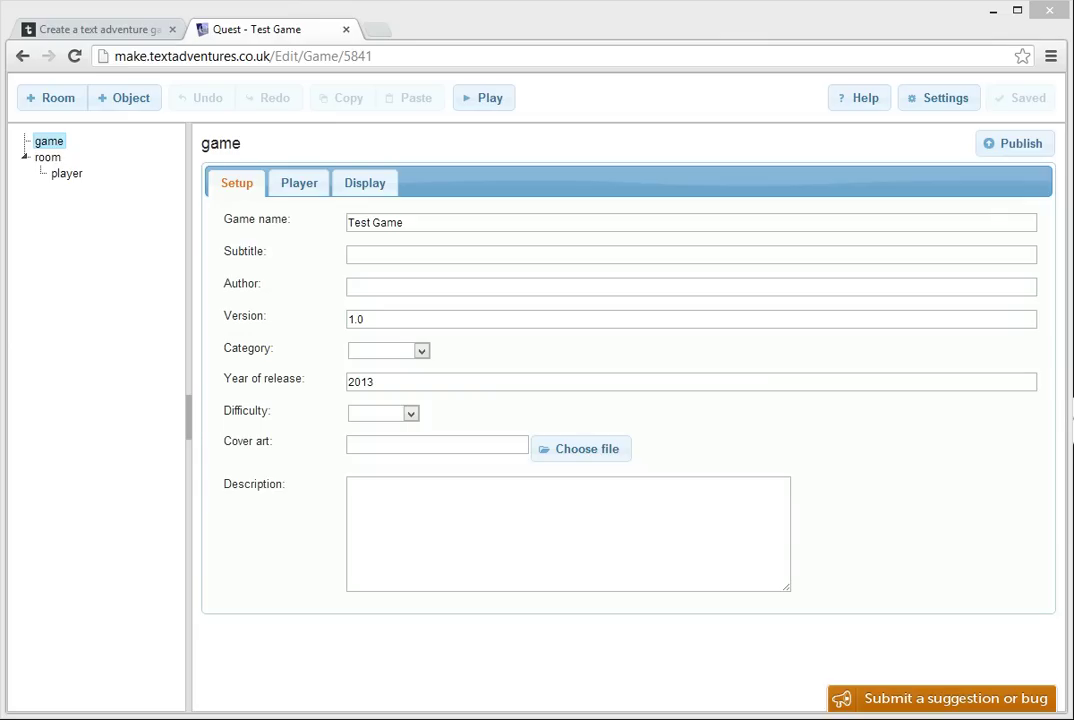
# - Rename the game's default room to "library"
pyautogui.click(50, 159)
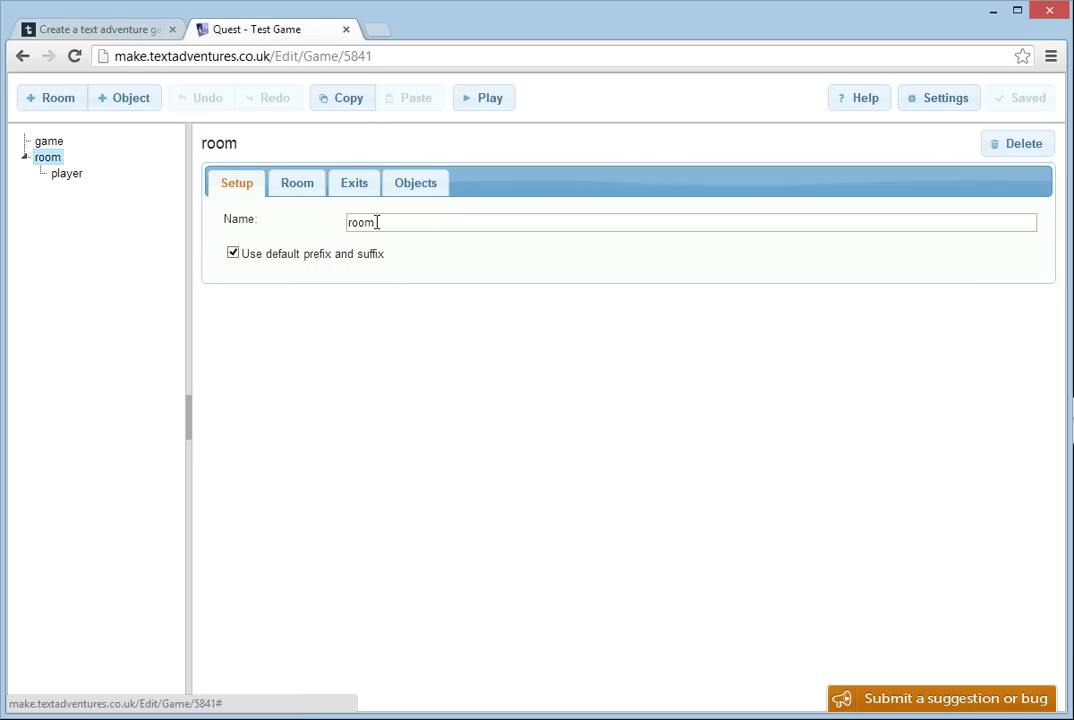
pyautogui.doubleClick(463, 223)
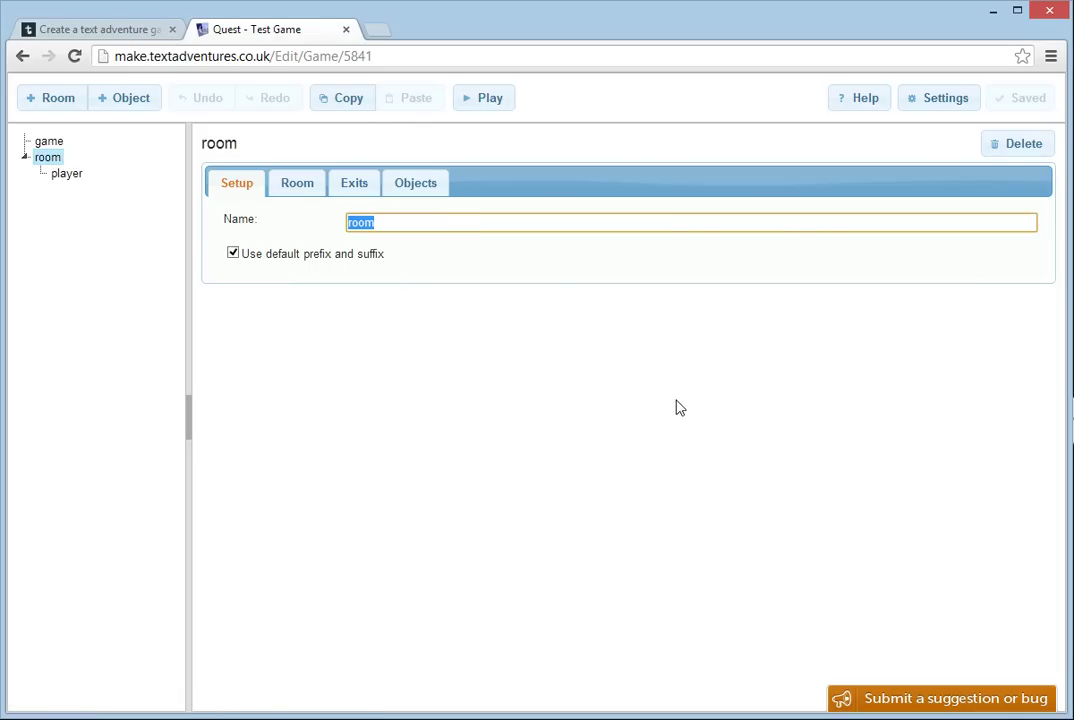
pyautogui.write('library')
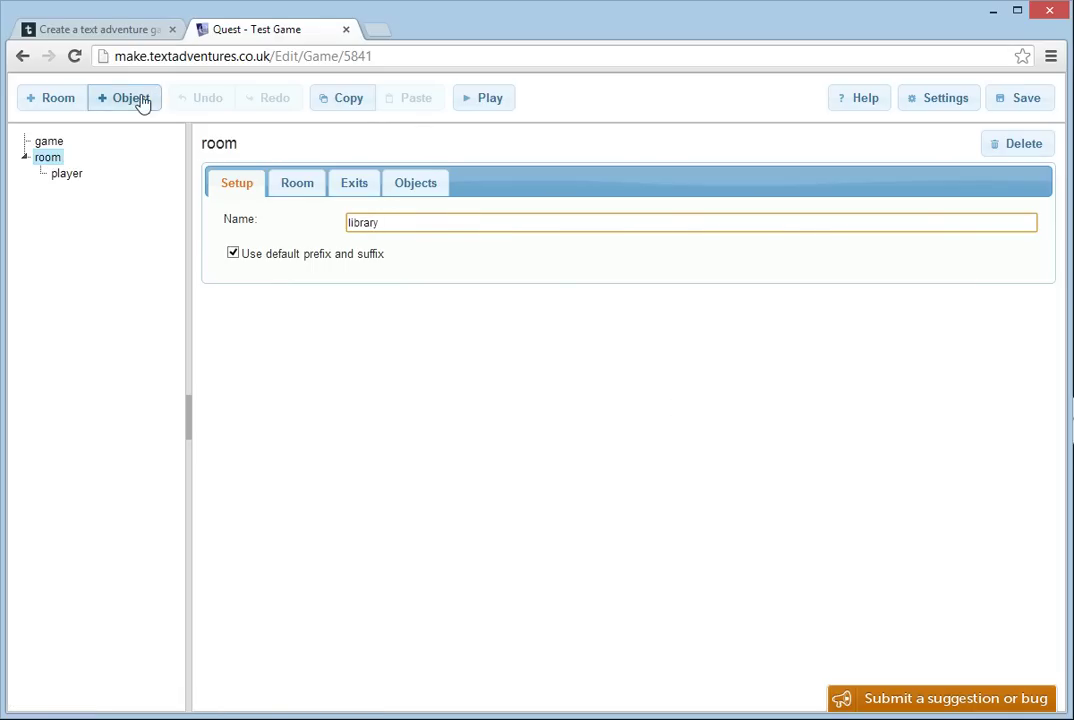
# - Add a new object named "book" to the library
pyautogui.click(141, 100)
pyautogui.write('book')
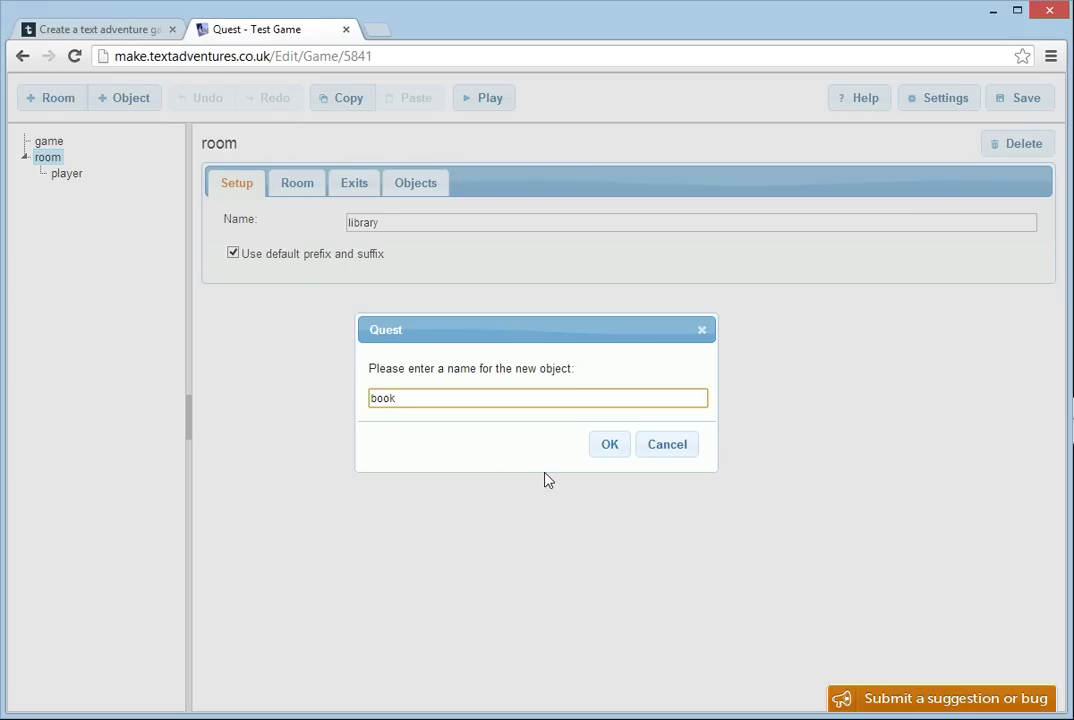
pyautogui.press('Return')
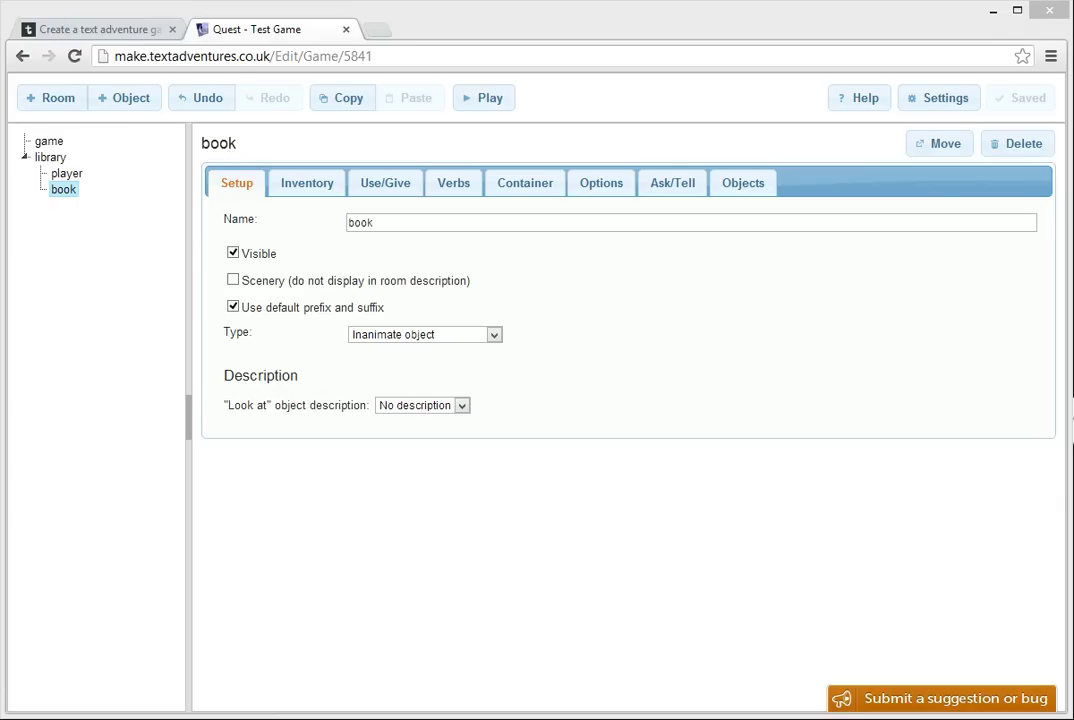
# - Give the book a text "Look at" description reading: A copy of "Around the World in 80 Days"
pyautogui.click(455, 405)
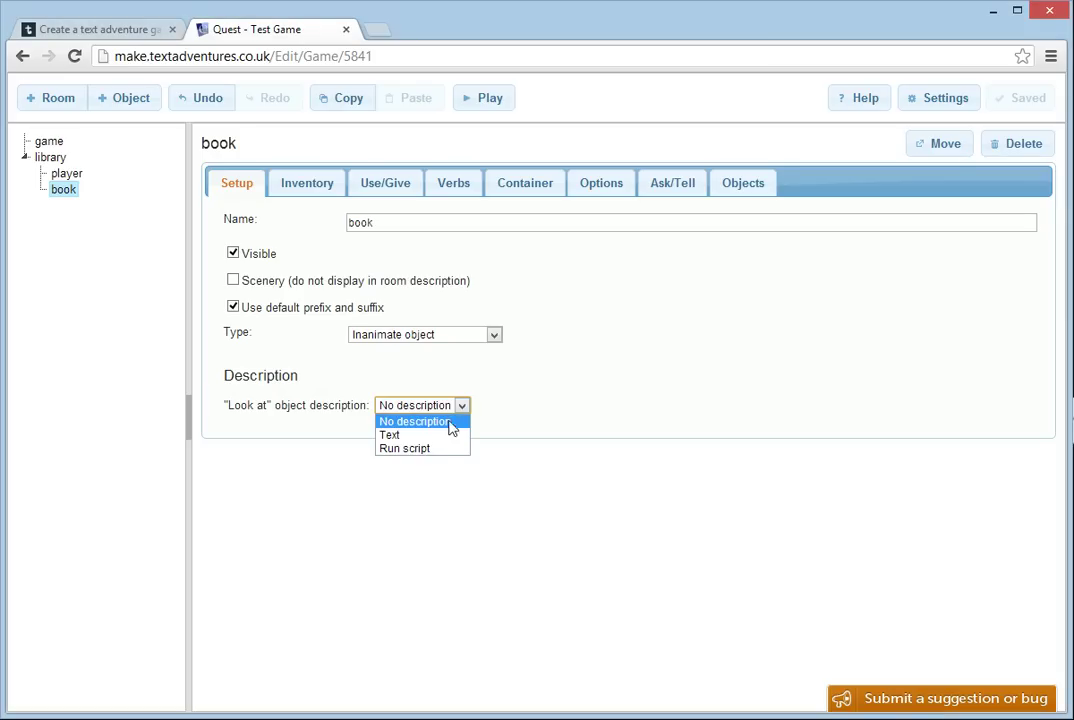
pyautogui.click(446, 437)
pyautogui.click(455, 447)
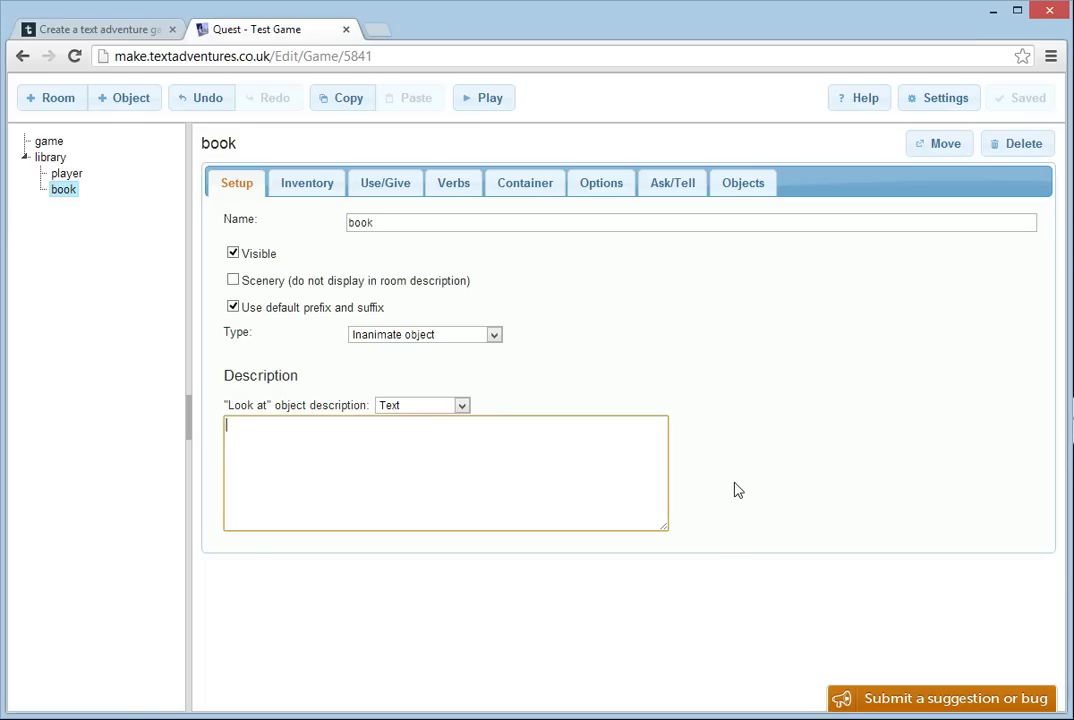
pyautogui.write('A copy of "Around the World in 80 ')
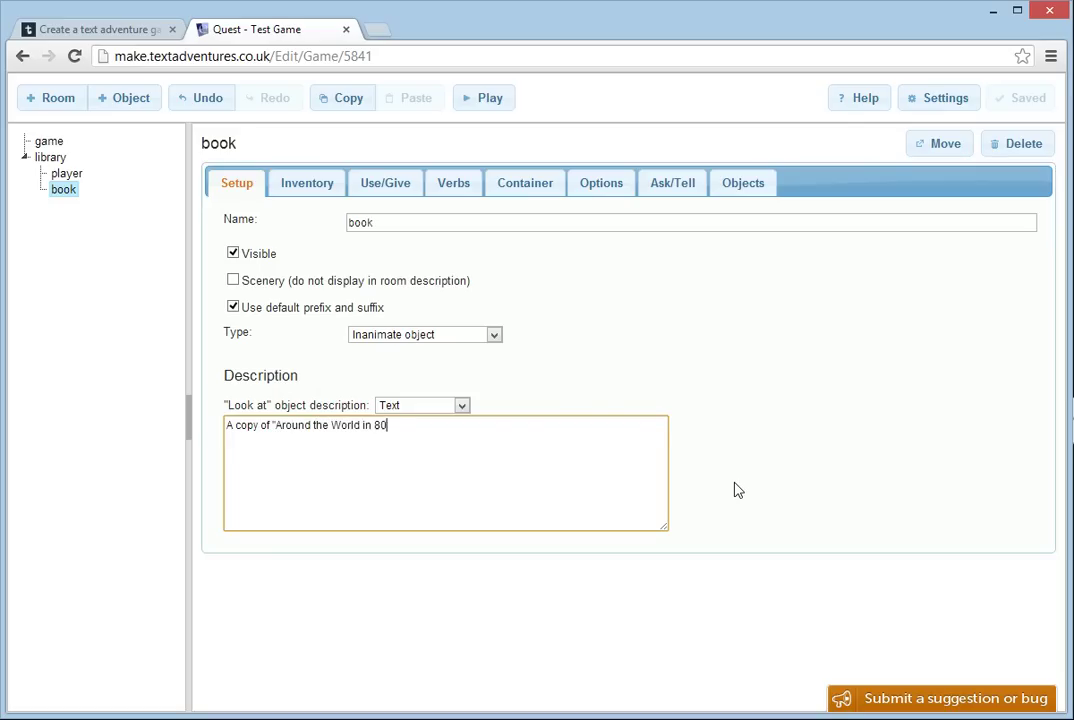
pyautogui.write('Days".')
# - Play the game to test looking at the book, and close the test session
pyautogui.click(490, 100)
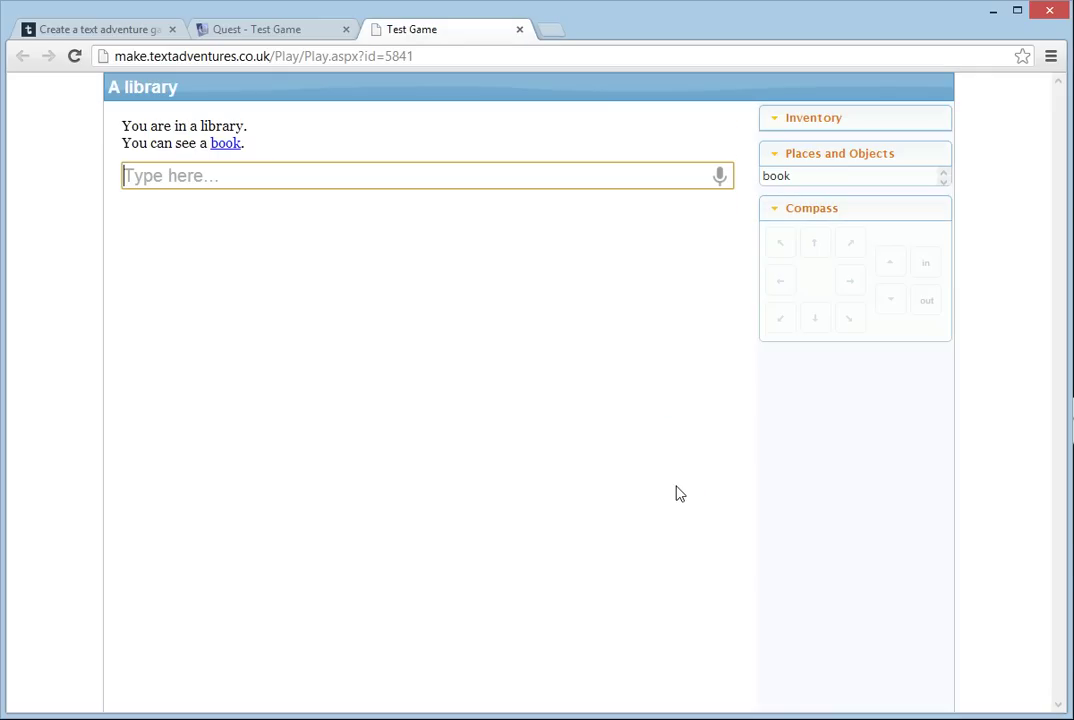
pyautogui.click(224, 145)
pyautogui.click(233, 162)
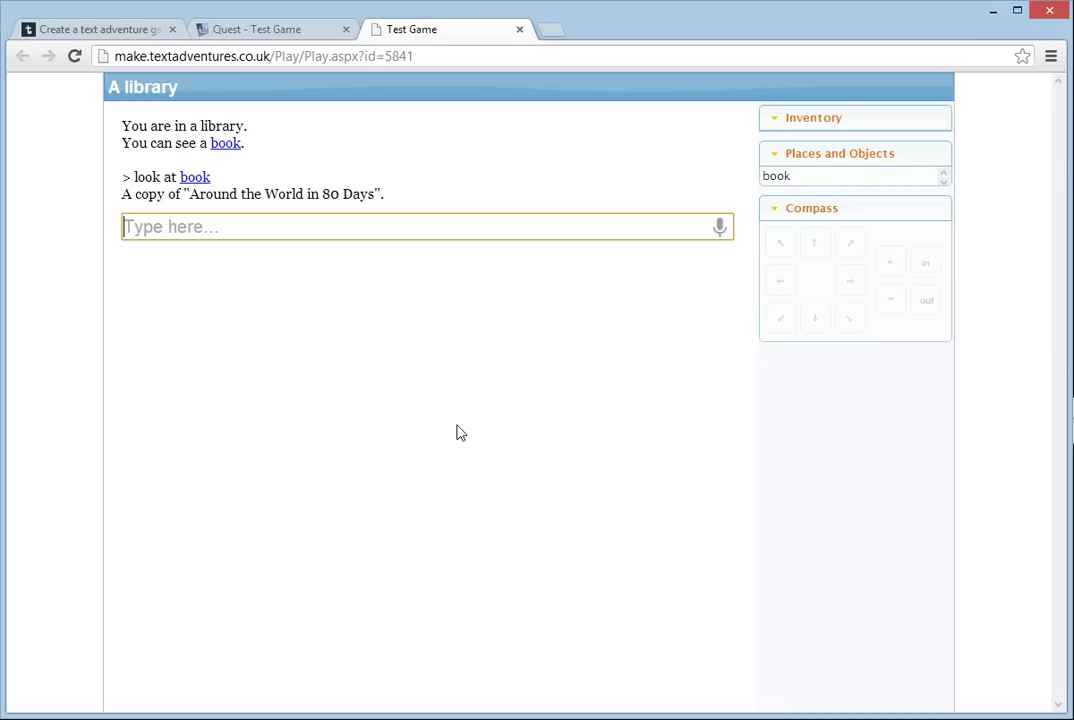
pyautogui.click(519, 29)
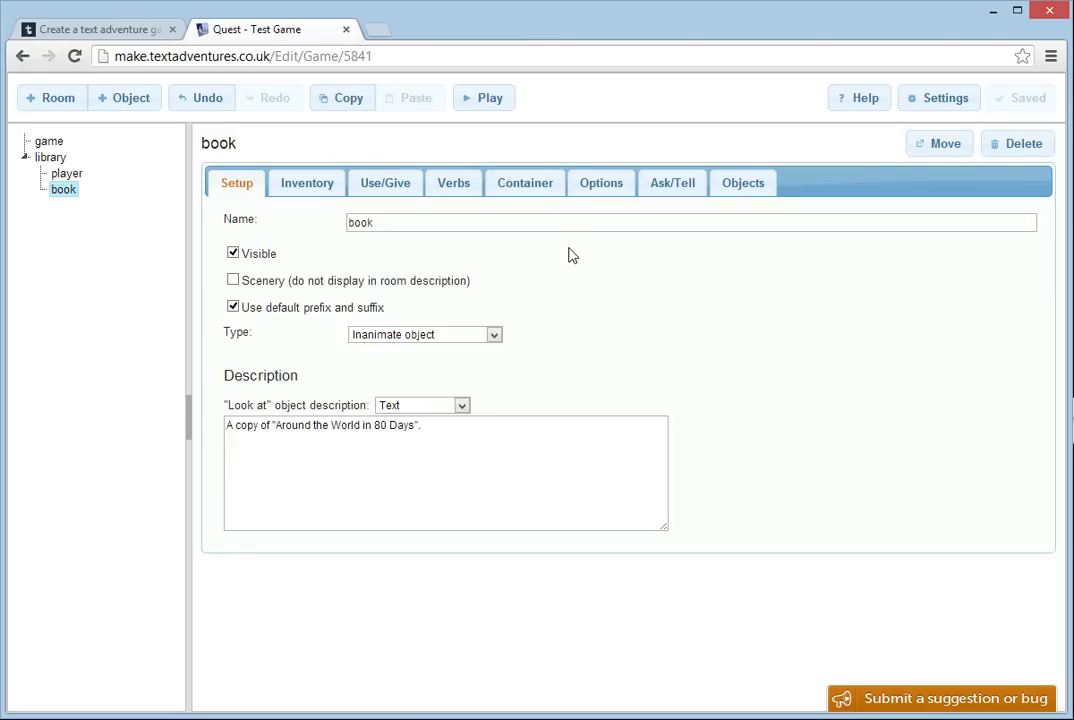
# - Add a new room named "canteen" to the game
pyautogui.click(54, 98)
pyautogui.write('canteen')
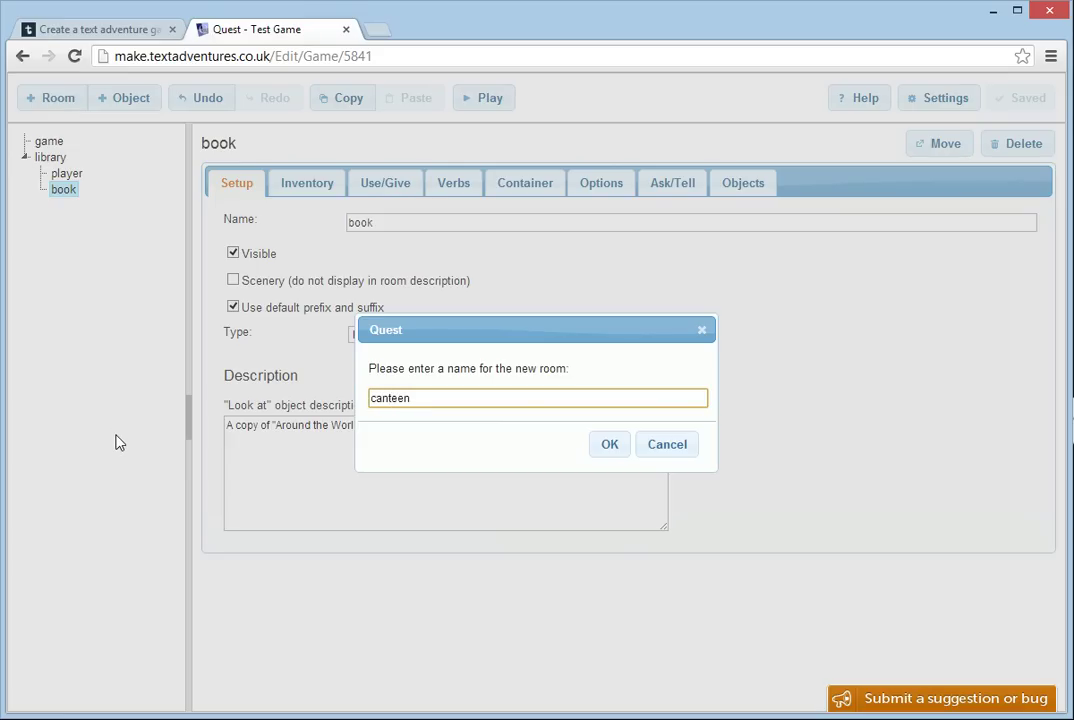
pyautogui.press('Return')
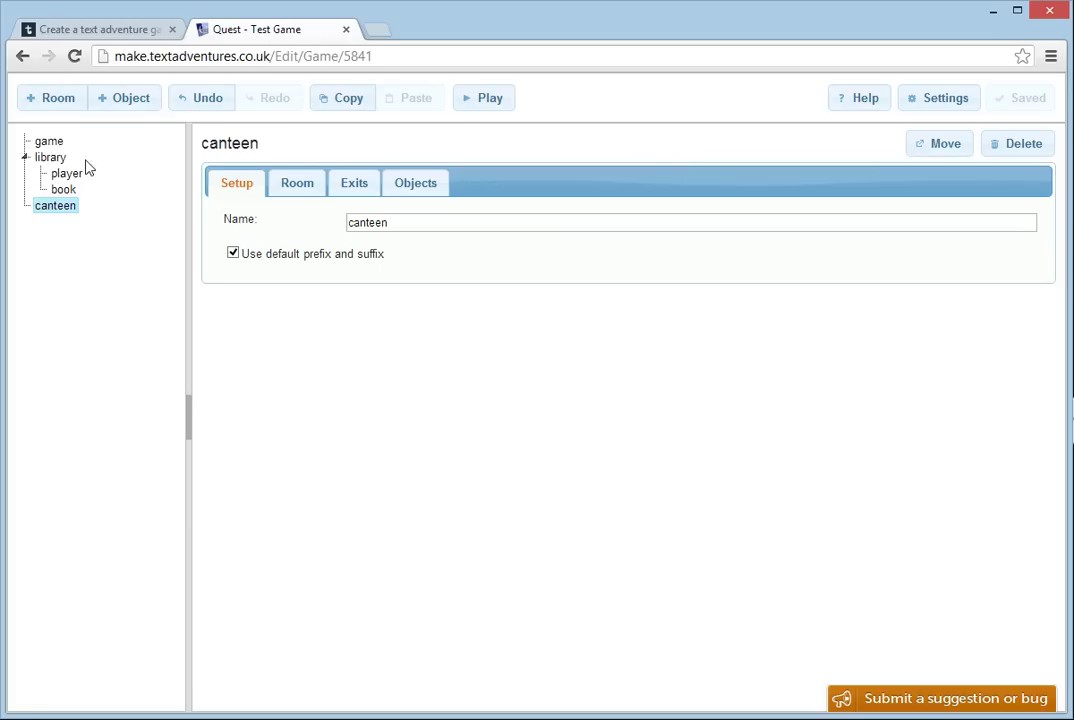
# - Create an east exit from the library to the canteen, including the exit in the other direction
pyautogui.click(54, 157)
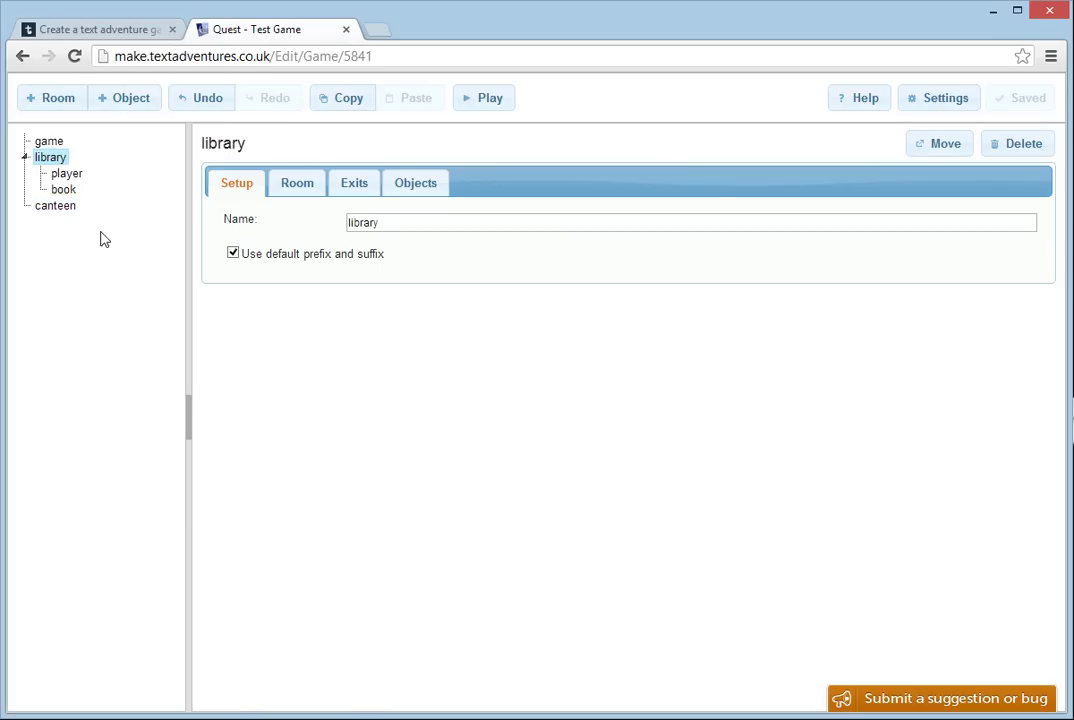
pyautogui.click(372, 185)
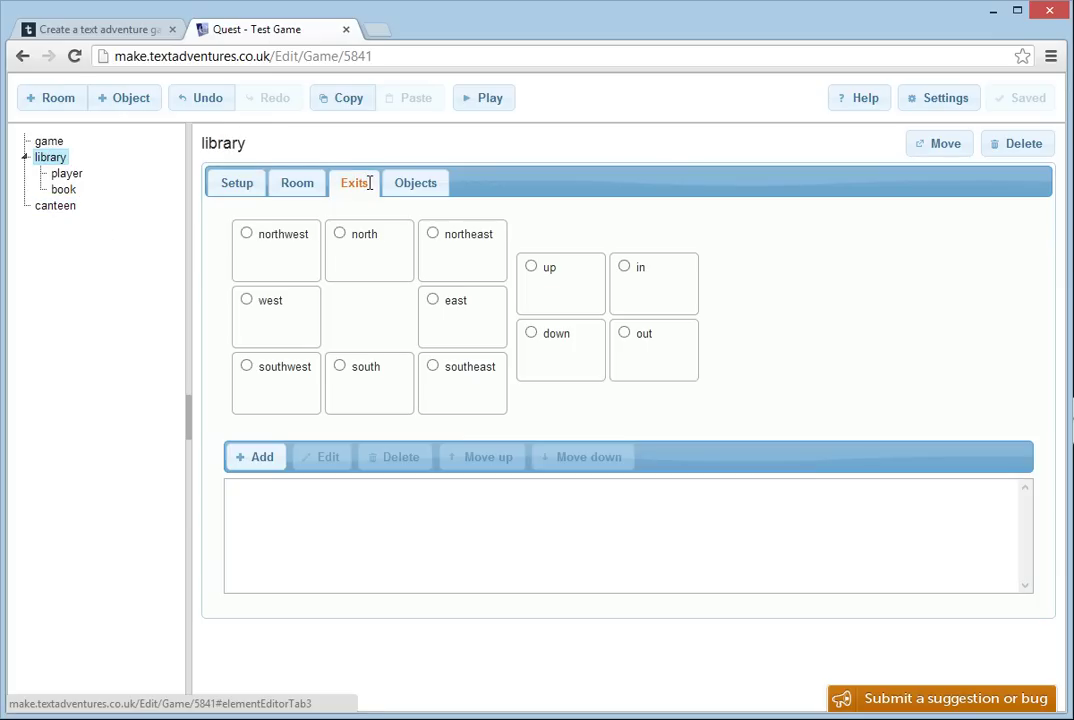
pyautogui.click(455, 310)
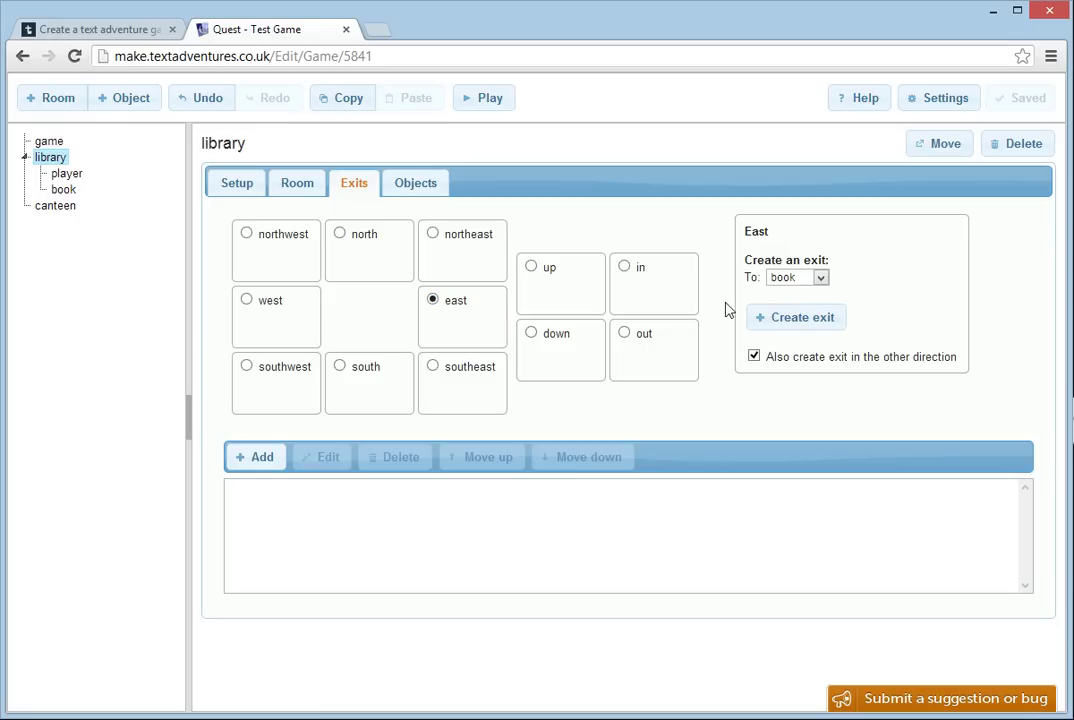
pyautogui.click(818, 277)
pyautogui.click(813, 307)
pyautogui.click(813, 319)
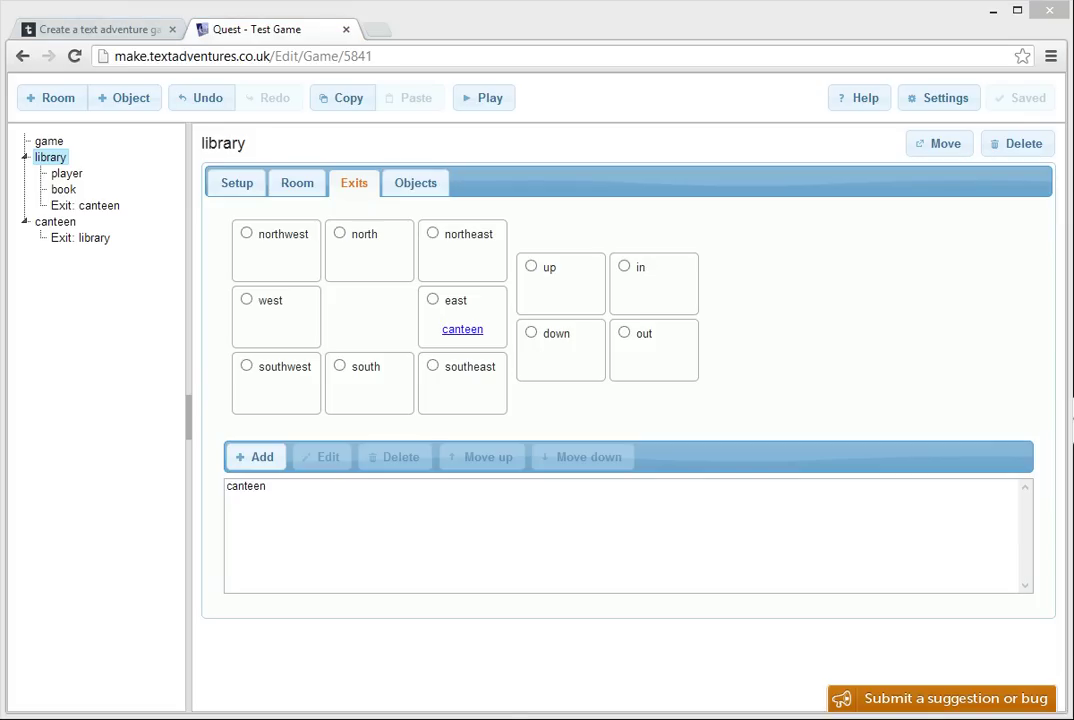
# - Add two objects to the canteen, named "bowl of ice cream" and "spoon"
pyautogui.click(55, 222)
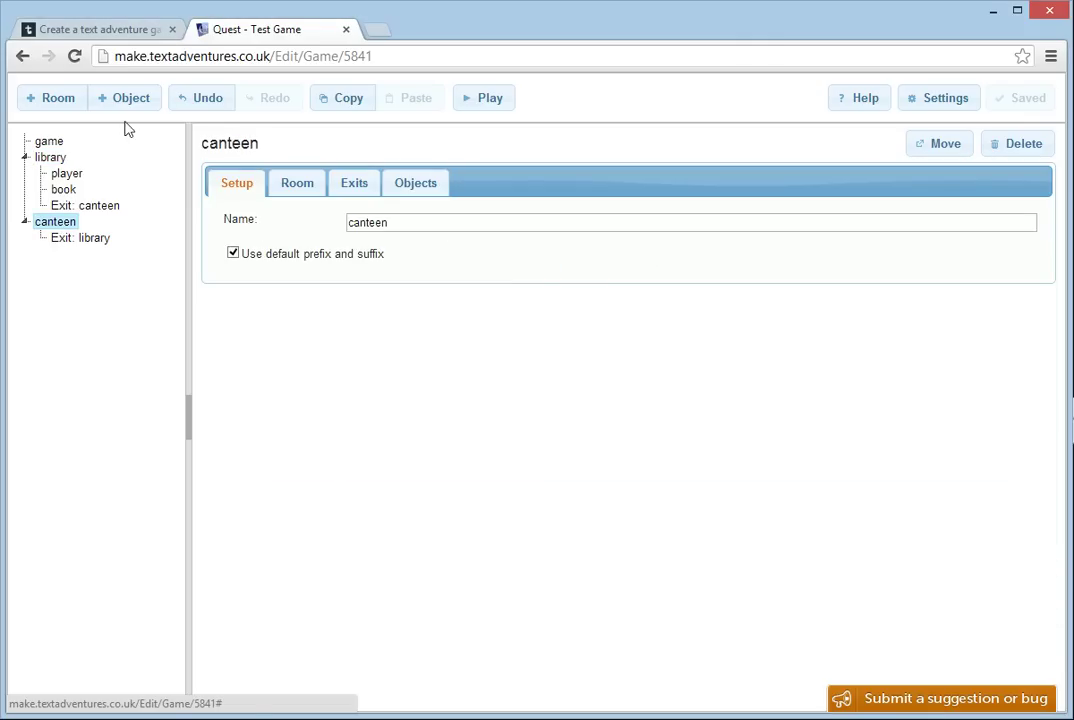
pyautogui.click(125, 97)
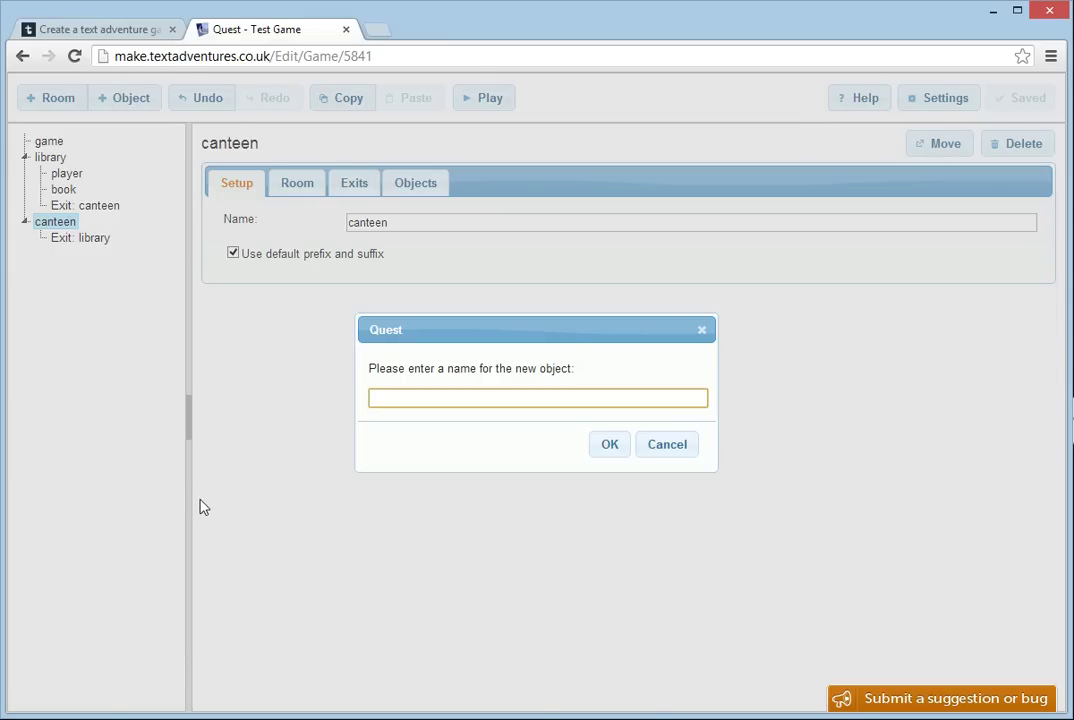
pyautogui.write('bowl of ice cream')
pyautogui.press('Return')
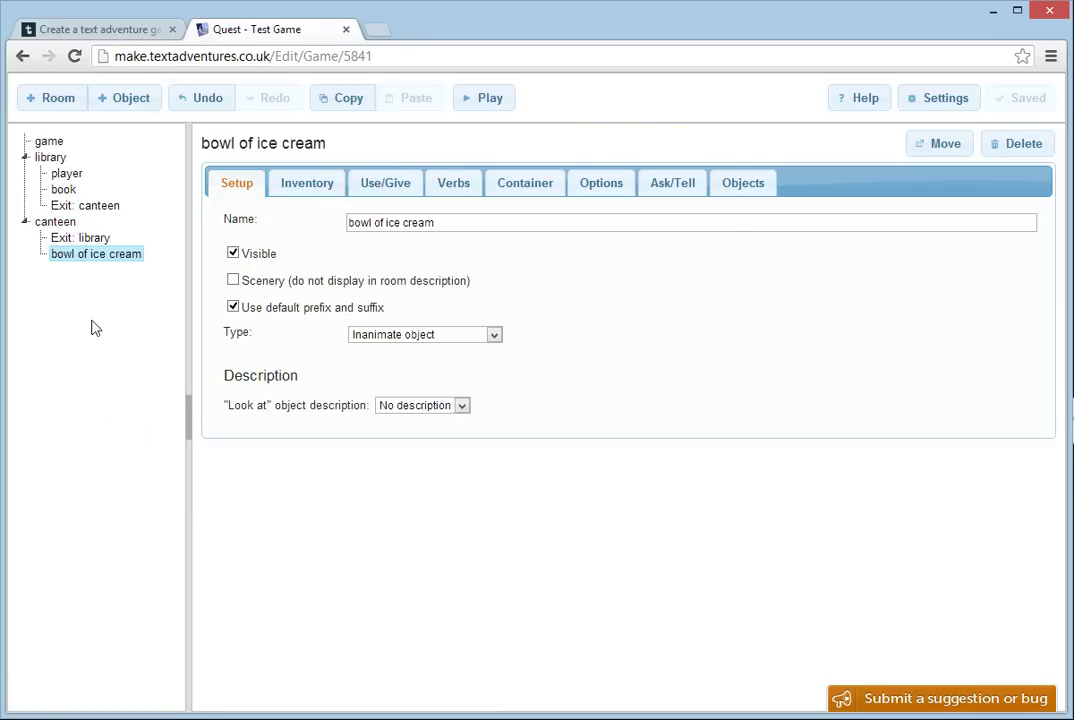
pyautogui.click(112, 100)
pyautogui.write('spoon')
pyautogui.press('Return')
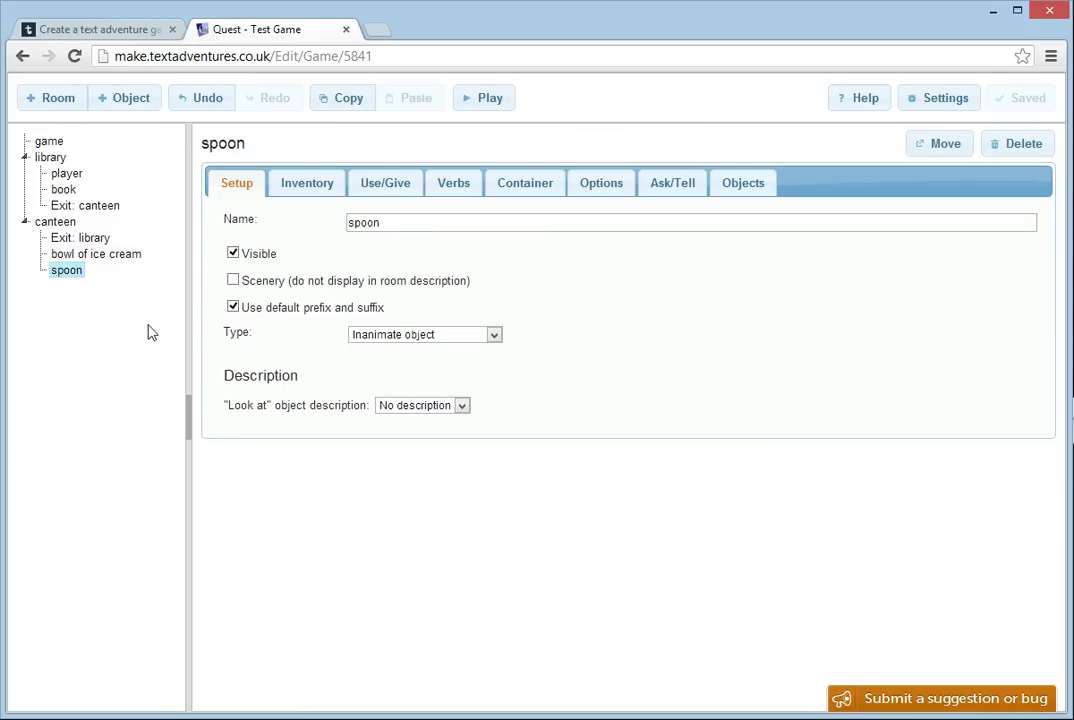
# - Add an "eat" verb to the bowl of ice cream that prints the message "It tastes delicious."
pyautogui.click(116, 257)
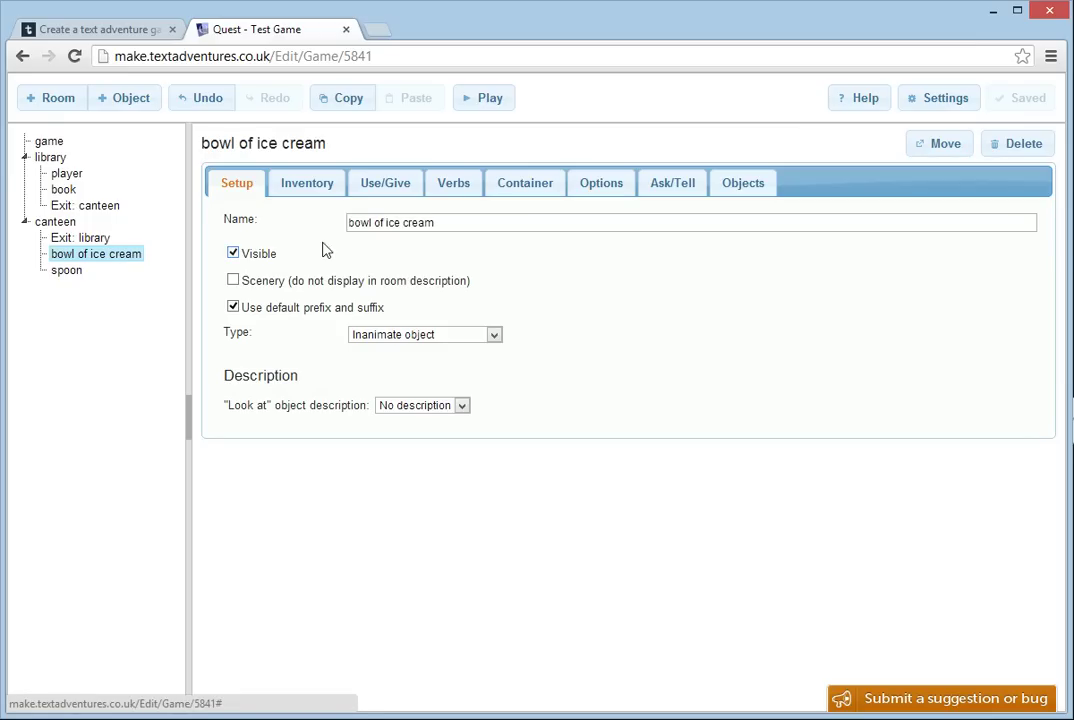
pyautogui.click(449, 181)
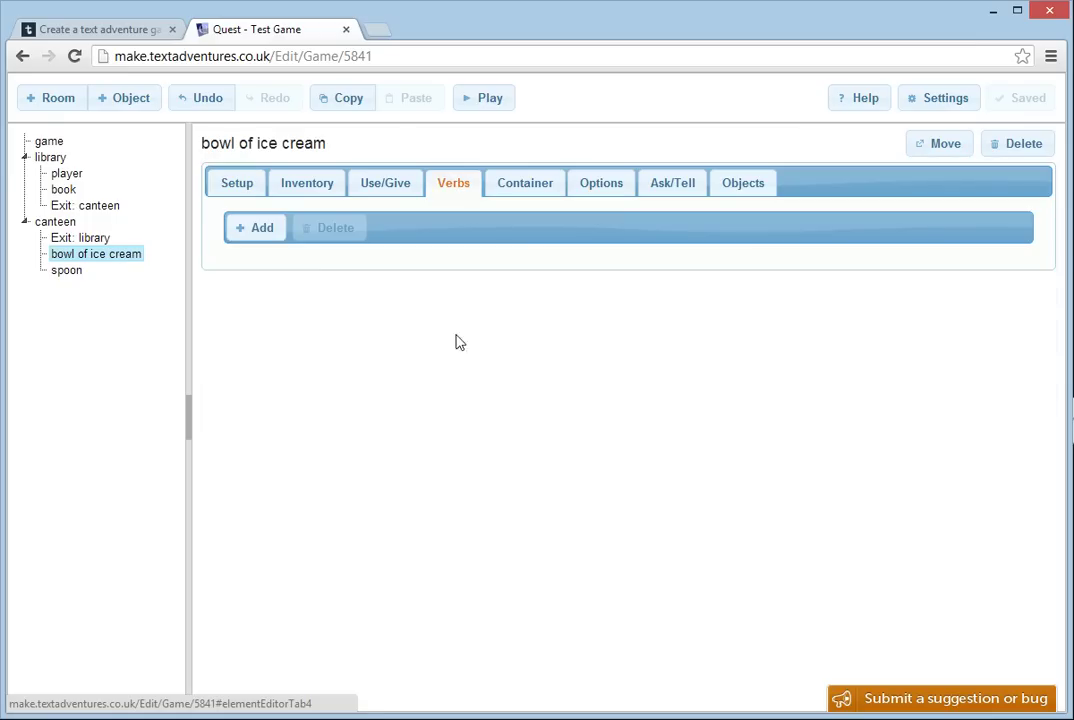
pyautogui.click(244, 229)
pyautogui.write('eat')
pyautogui.press('Return')
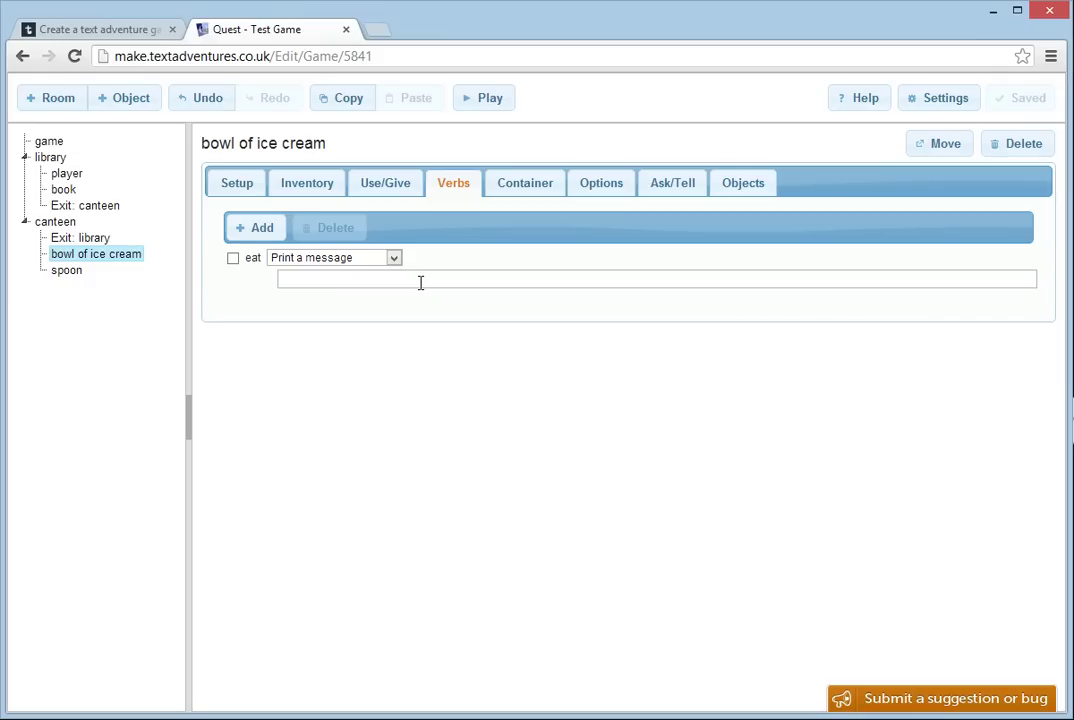
pyautogui.click(420, 281)
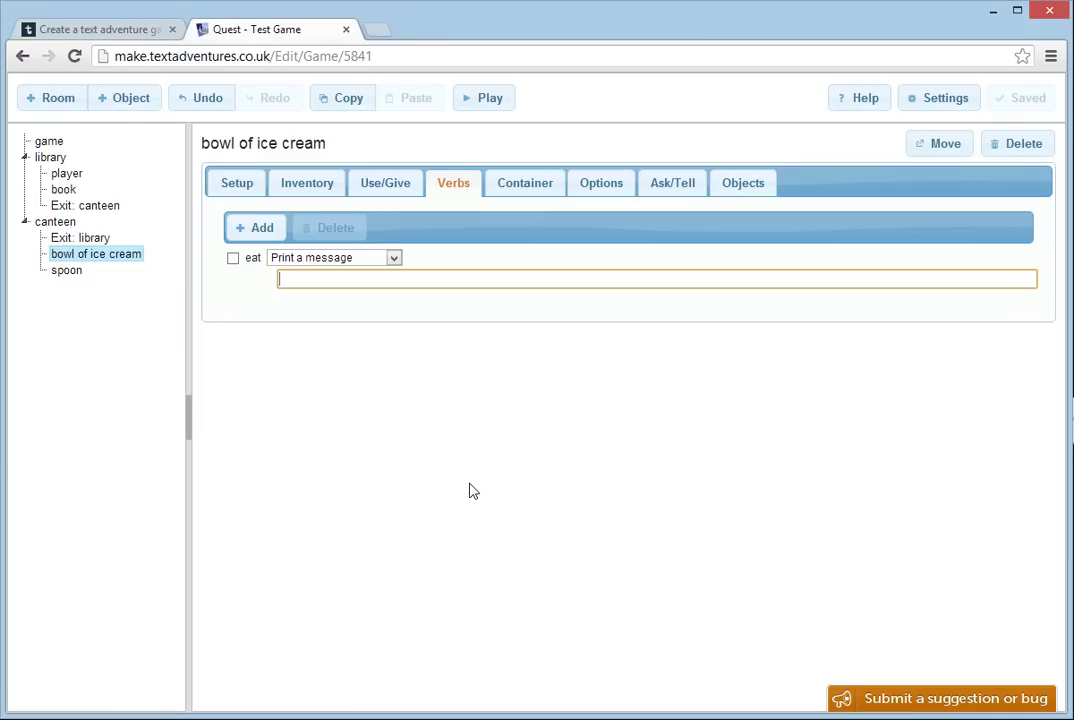
pyautogui.write('It tastes delicious.')
# - Play the game to test going east and eating the bowl of ice cream, and close the test session
pyautogui.click(495, 100)
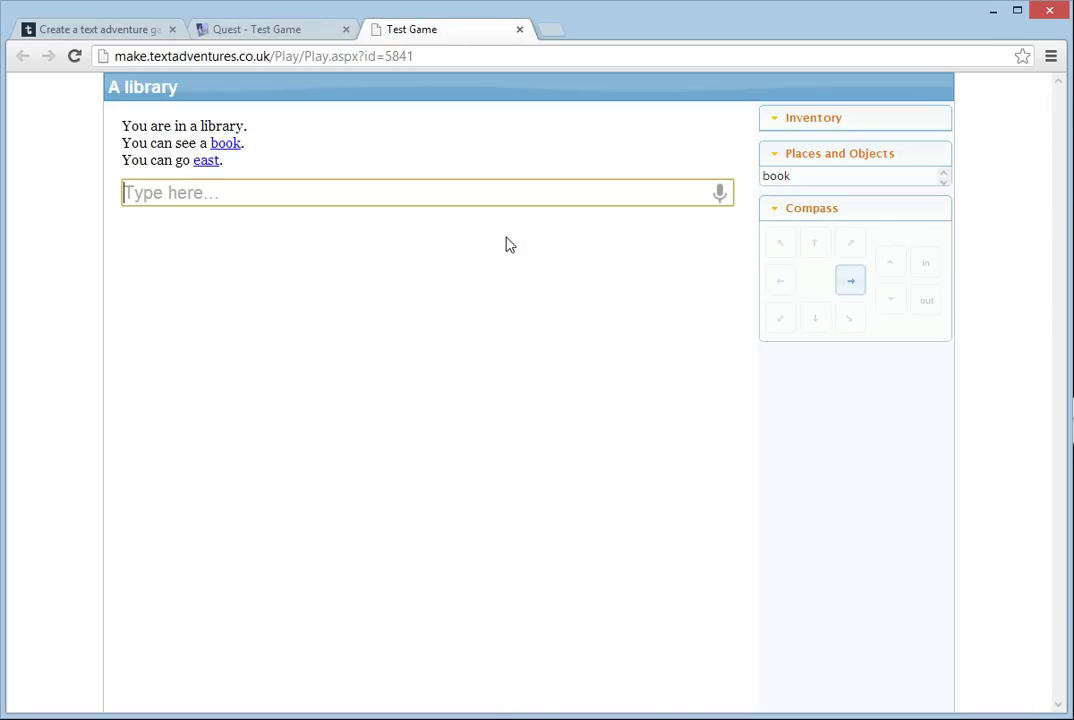
pyautogui.click(210, 163)
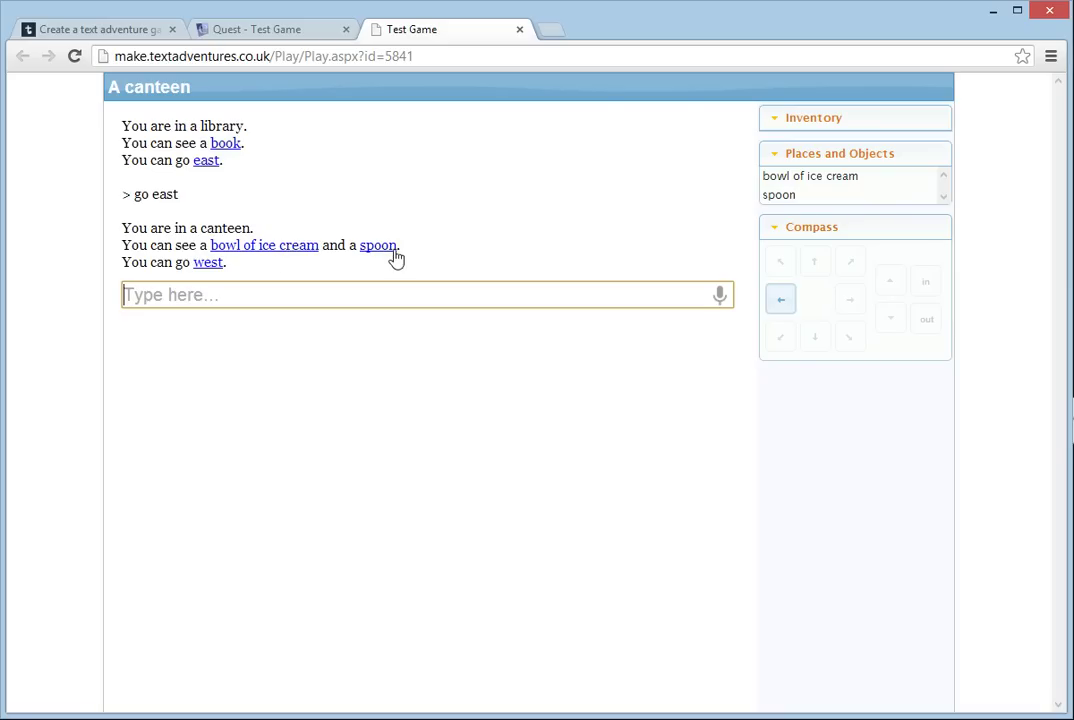
pyautogui.click(281, 250)
pyautogui.click(240, 308)
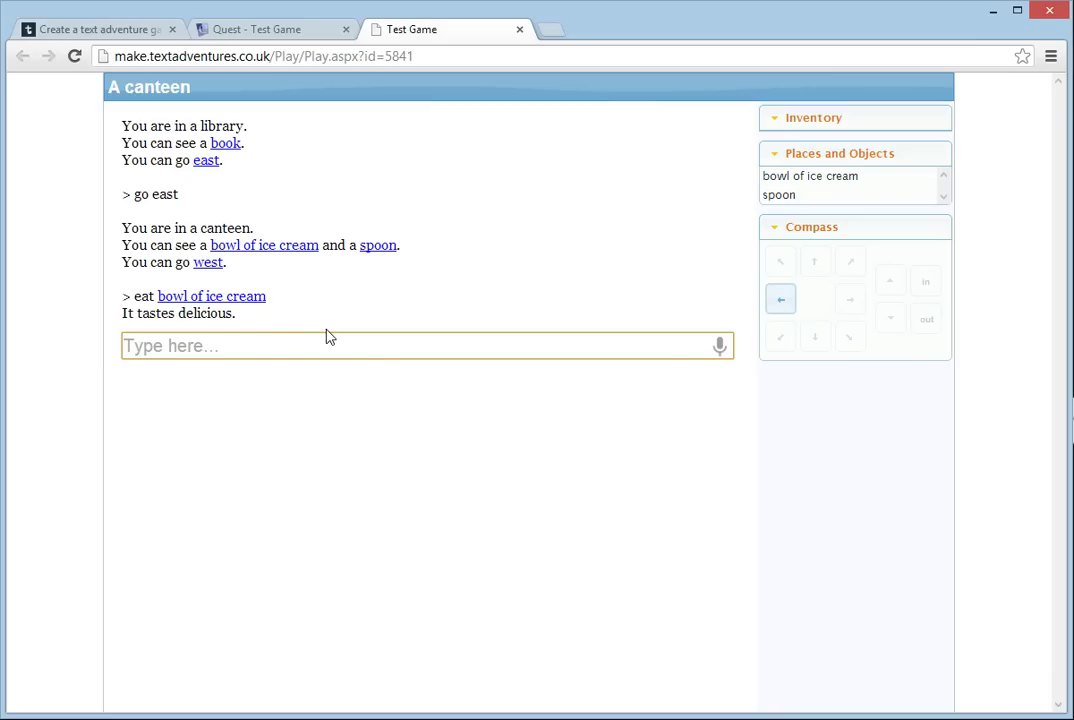
pyautogui.click(520, 30)
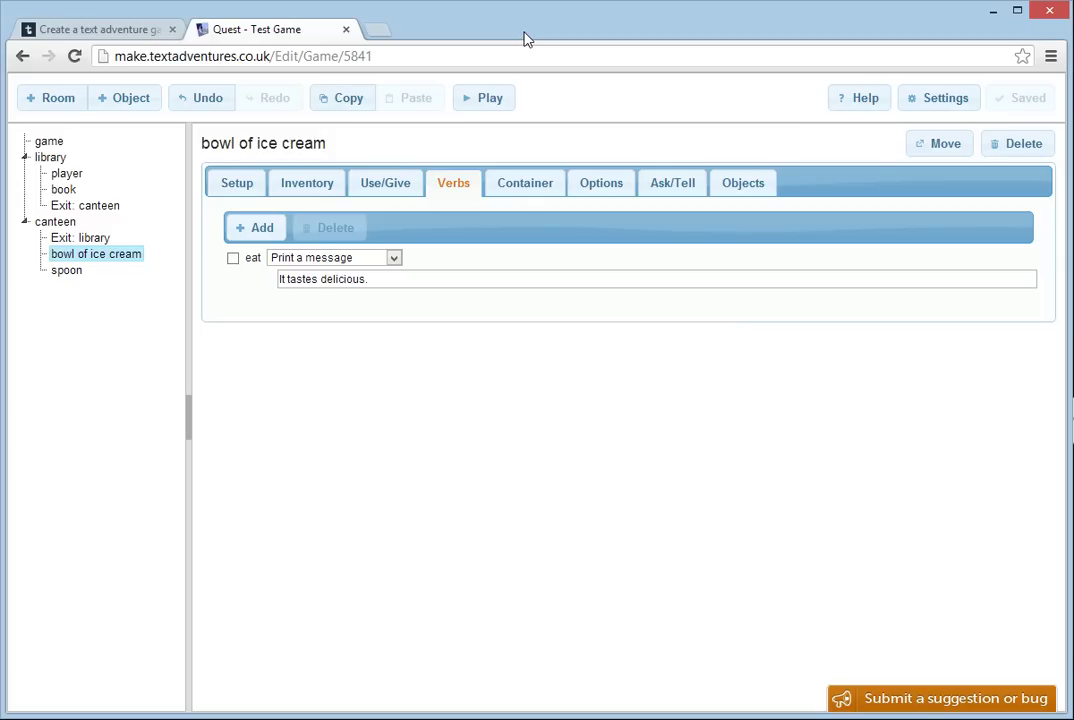
# - Allow the spoon object to be taken by the player, keeping the default take behaviour
pyautogui.click(67, 272)
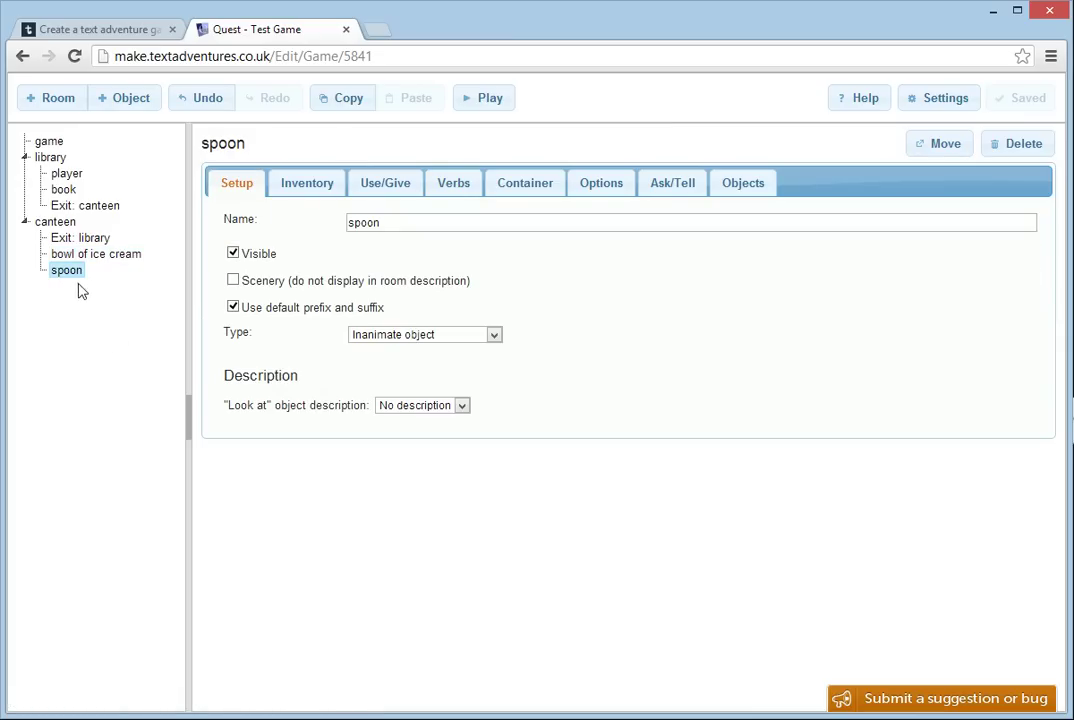
pyautogui.click(320, 190)
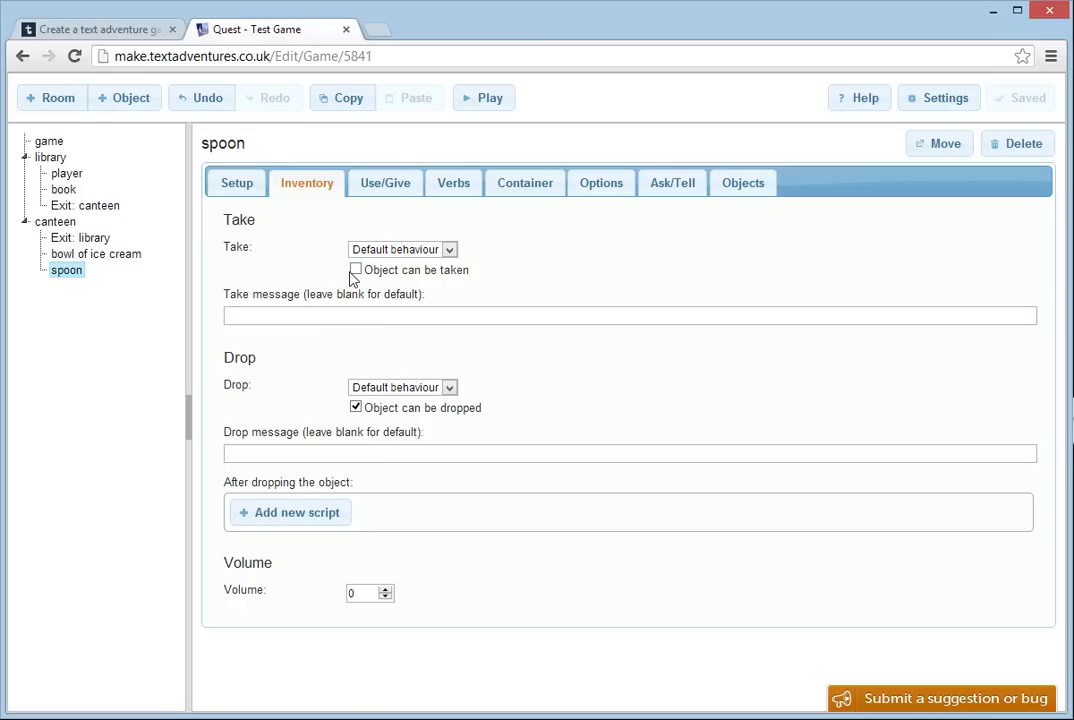
pyautogui.click(355, 269)
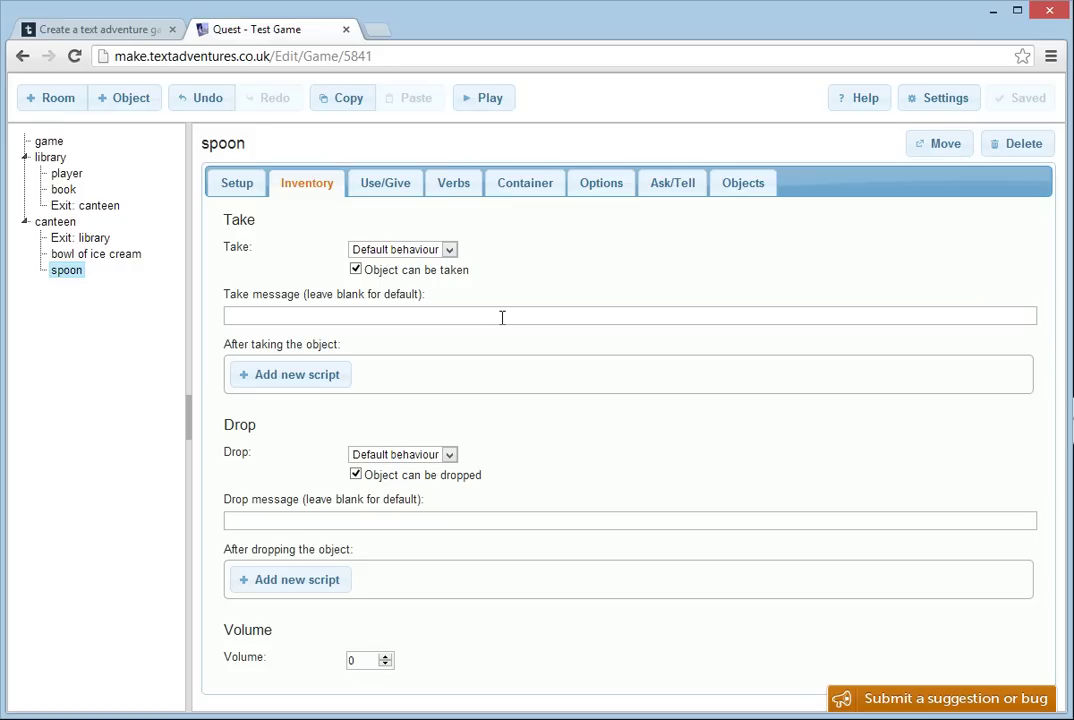
# - Change the bowl of ice cream's "eat" verb to run a script, and add an If script to it
pyautogui.click(98, 258)
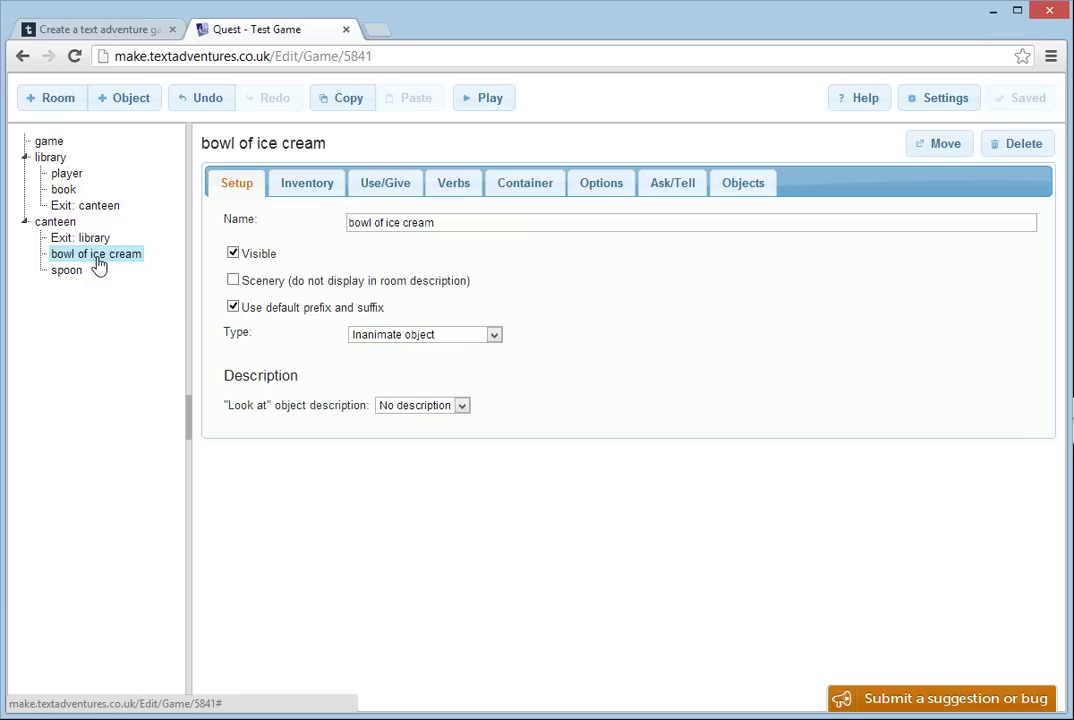
pyautogui.click(449, 185)
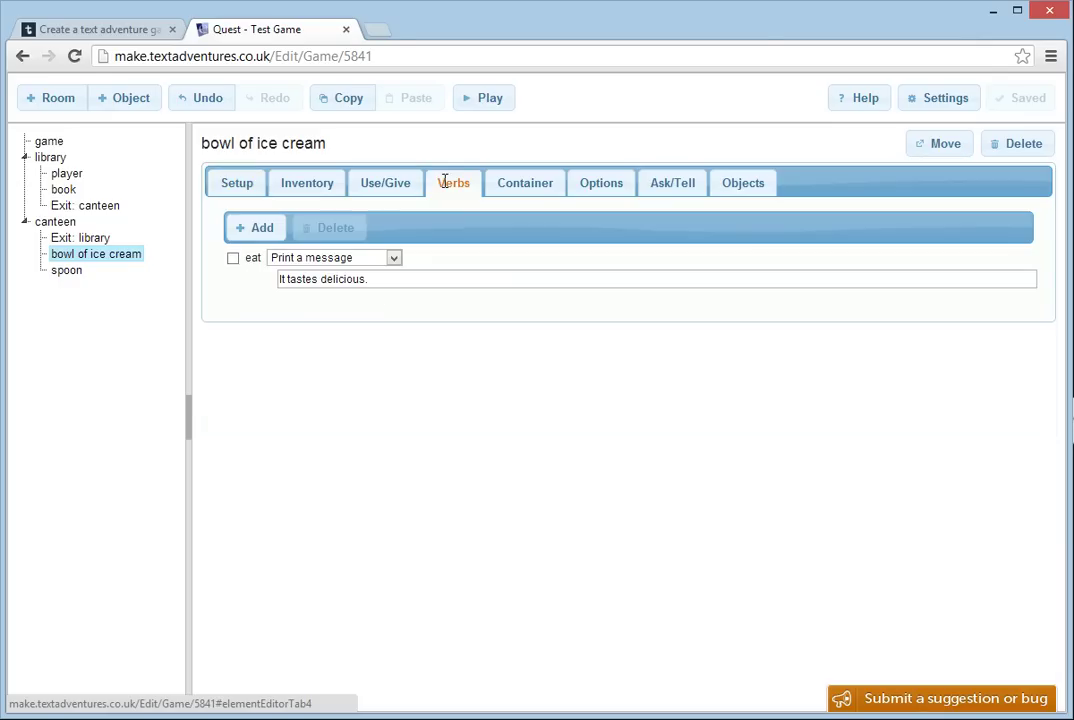
pyautogui.click(355, 259)
pyautogui.click(343, 285)
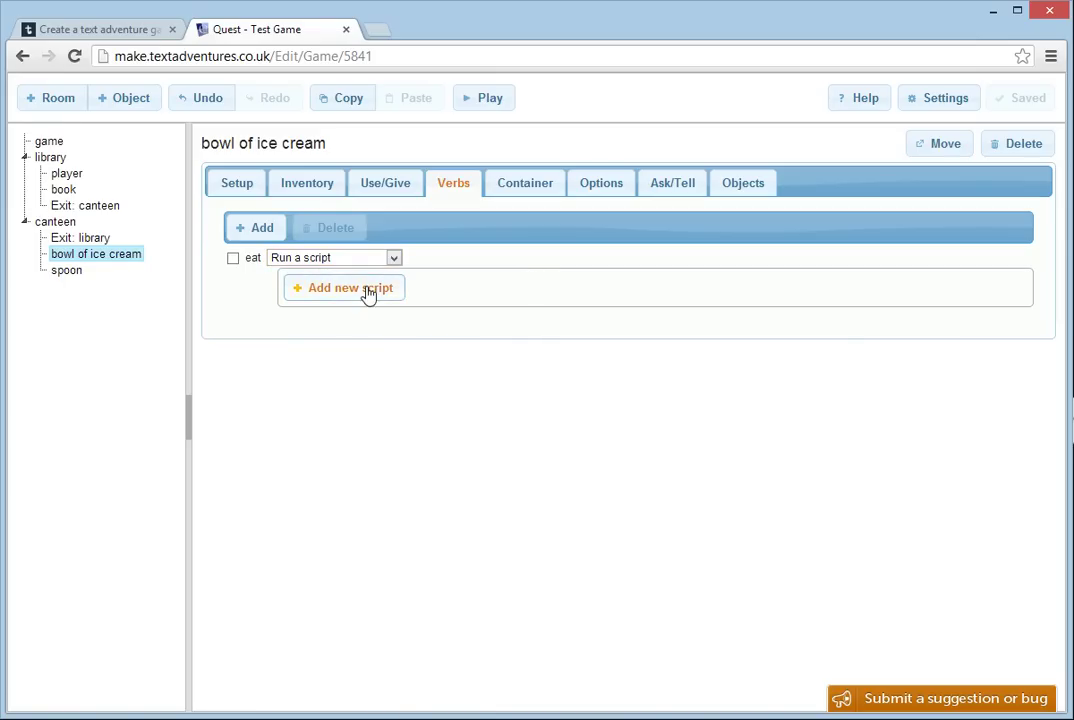
pyautogui.click(367, 292)
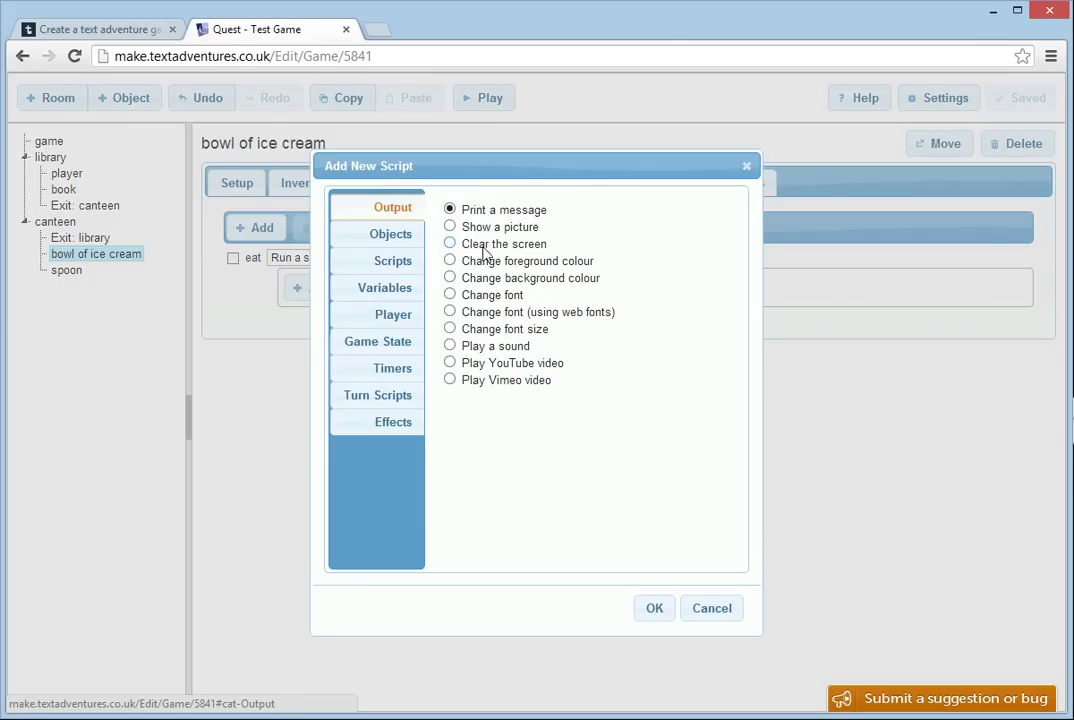
pyautogui.click(390, 264)
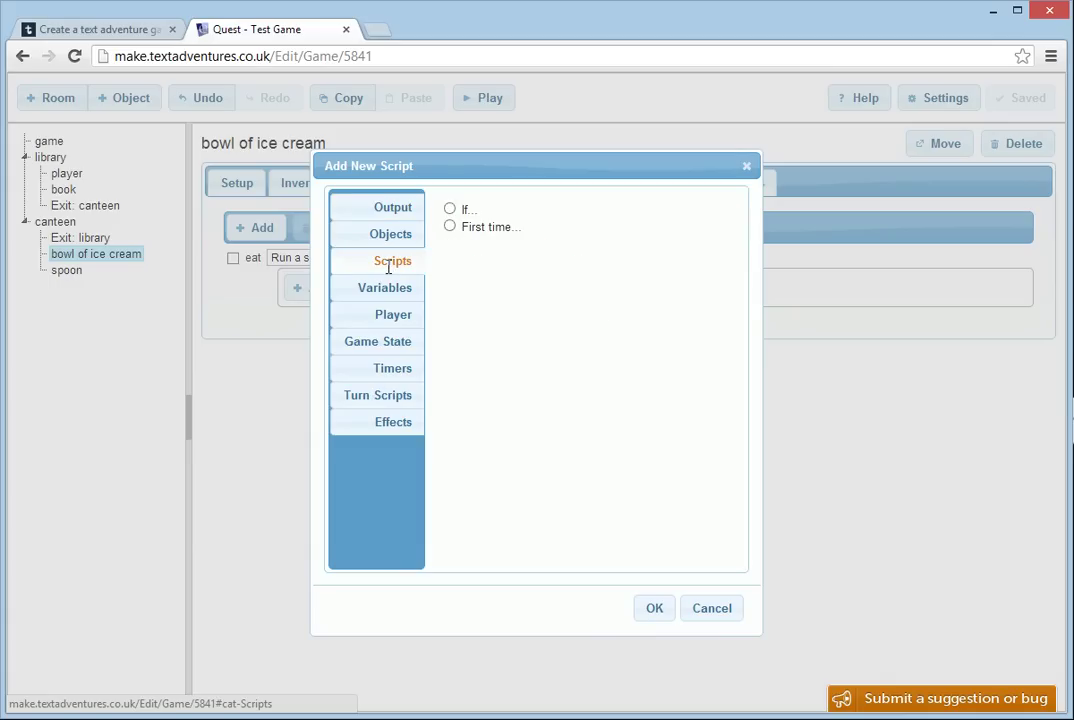
pyautogui.click(450, 209)
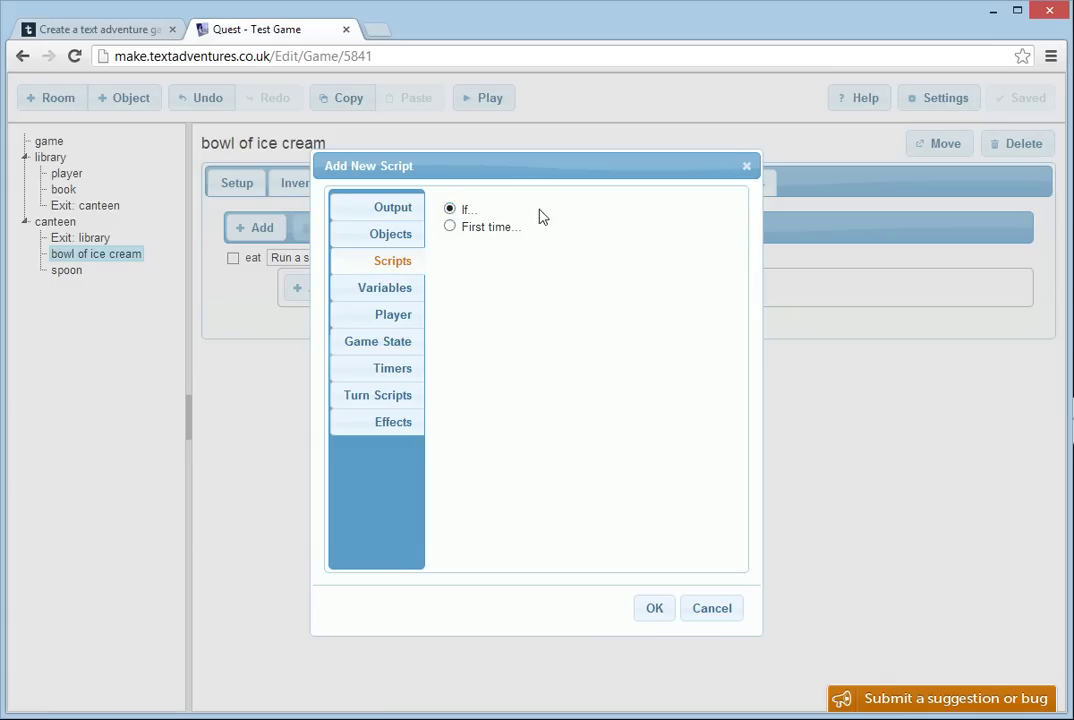
pyautogui.click(660, 611)
# - Set the If condition to "player is carrying object" with the spoon as the object
pyautogui.click(440, 284)
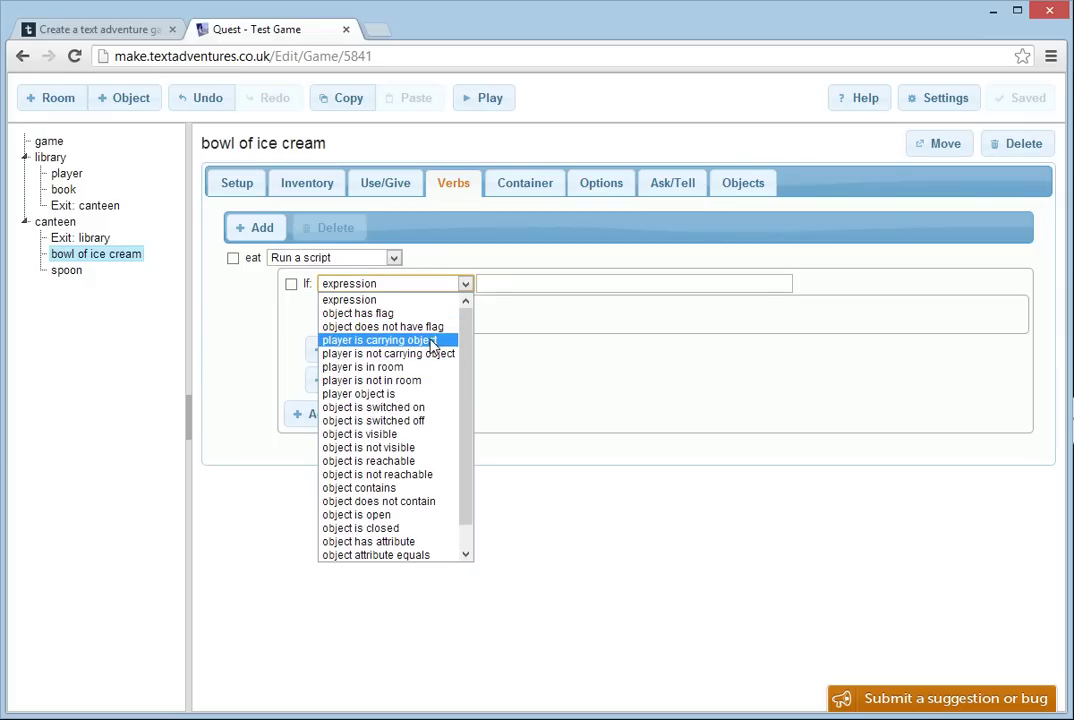
pyautogui.click(443, 341)
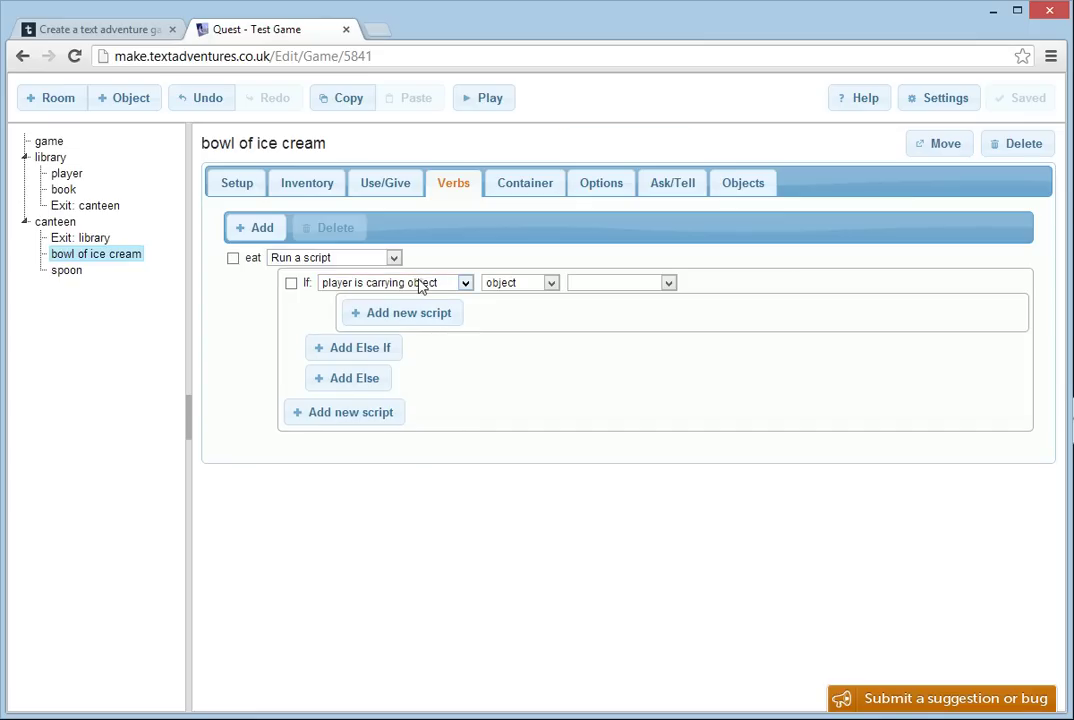
pyautogui.click(660, 285)
pyautogui.click(624, 379)
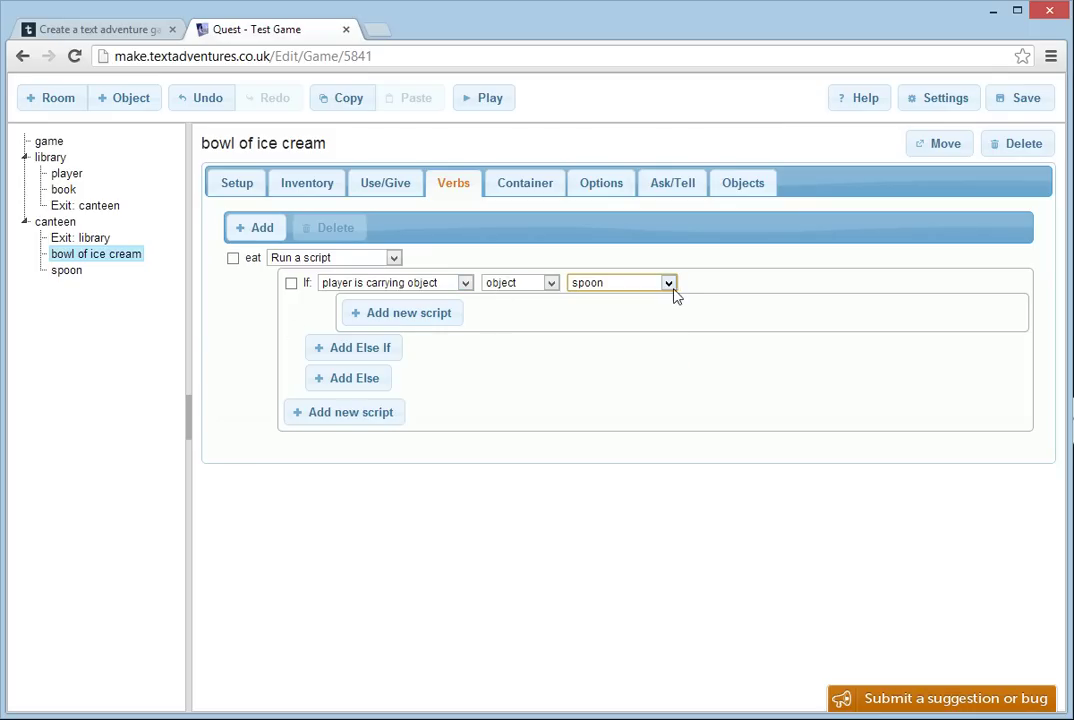
# - Inside the If branch, add a printed message reading "It's a delicious bowl of strawberry ice cream, yum yum."
pyautogui.click(415, 314)
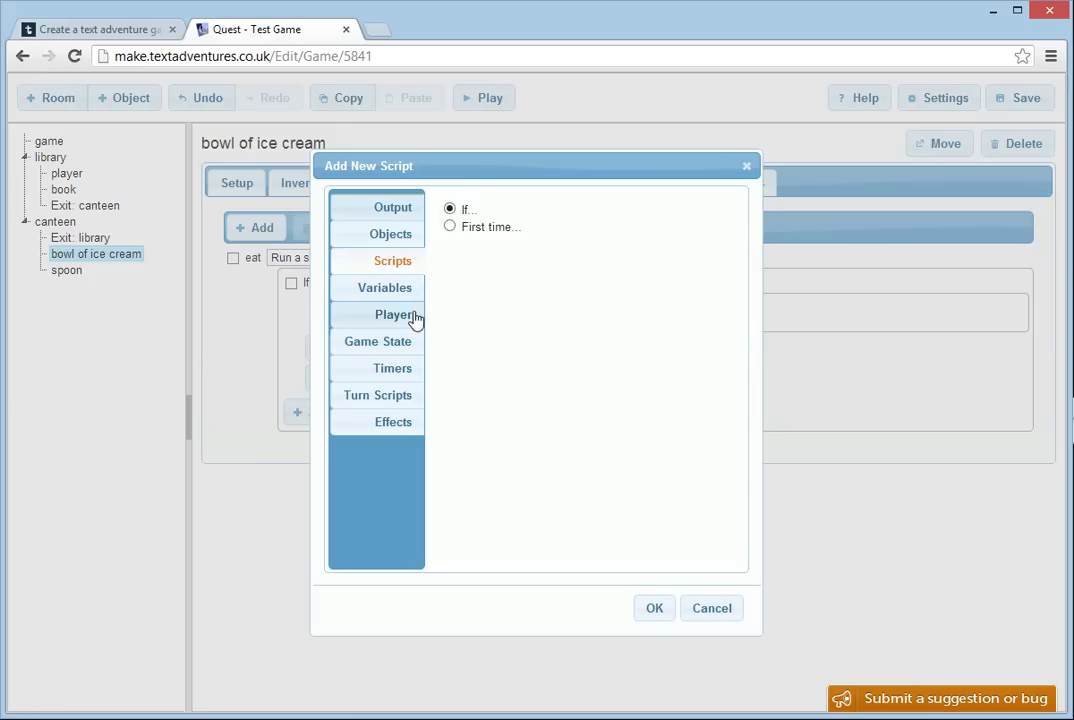
pyautogui.click(407, 207)
pyautogui.click(503, 211)
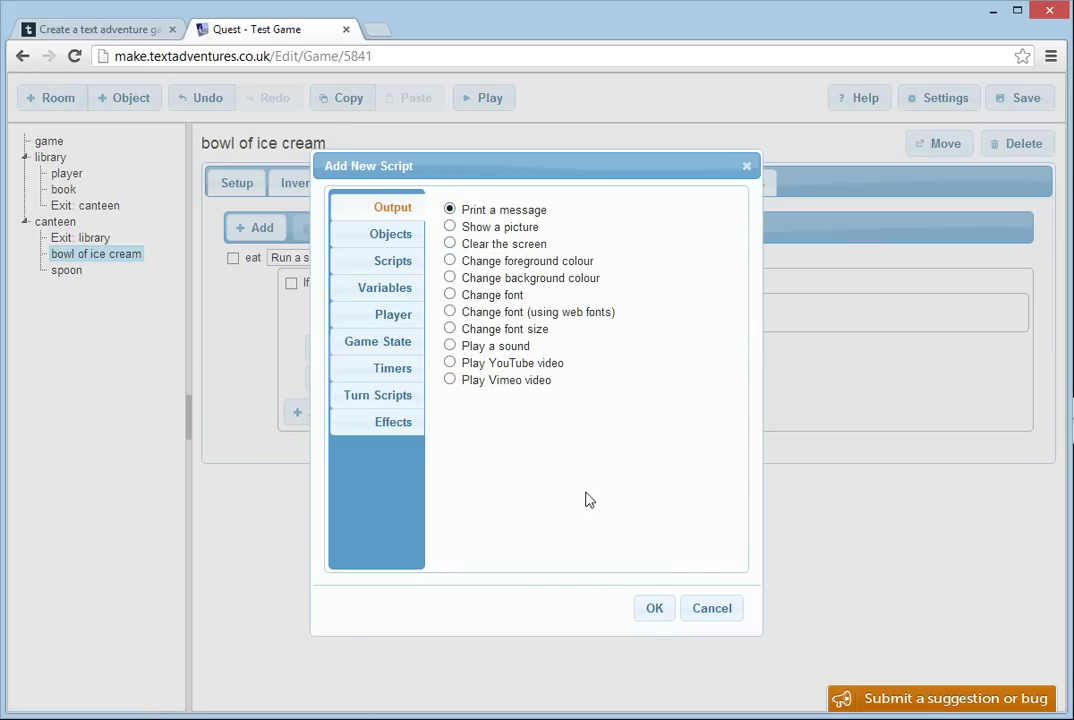
pyautogui.click(652, 610)
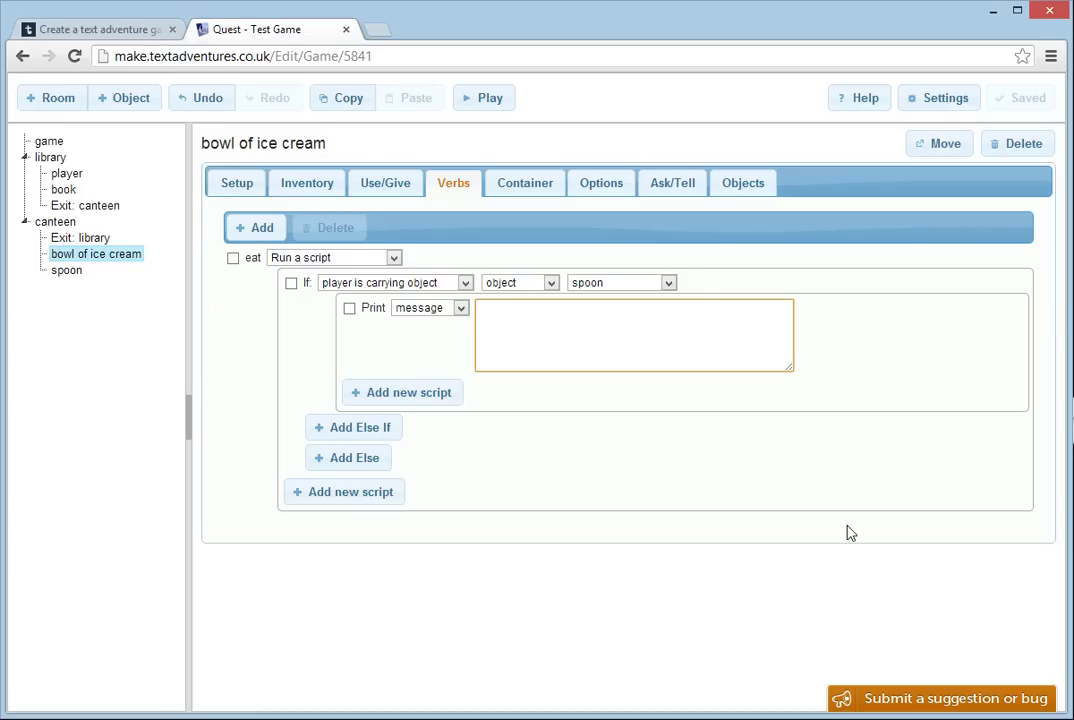
pyautogui.write("It's a delicious bowl of strawberry ice cream, yum yum.")
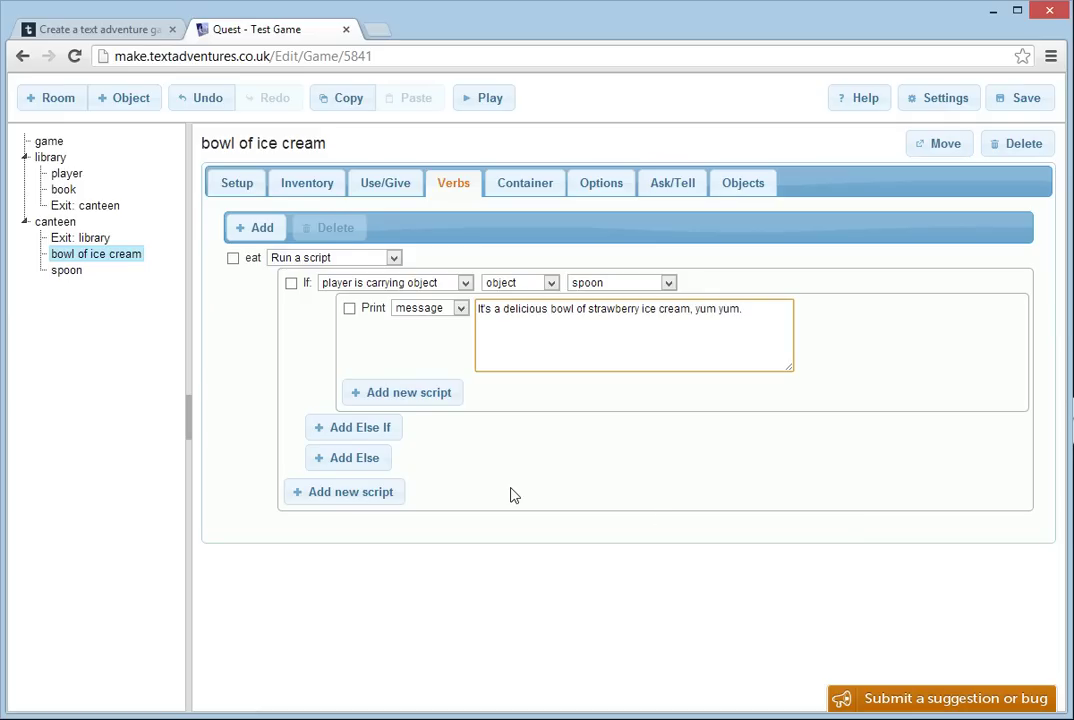
# - Add a "Make object invisible" script for the bowl of ice cream below the printed message in the If branch
pyautogui.click(400, 396)
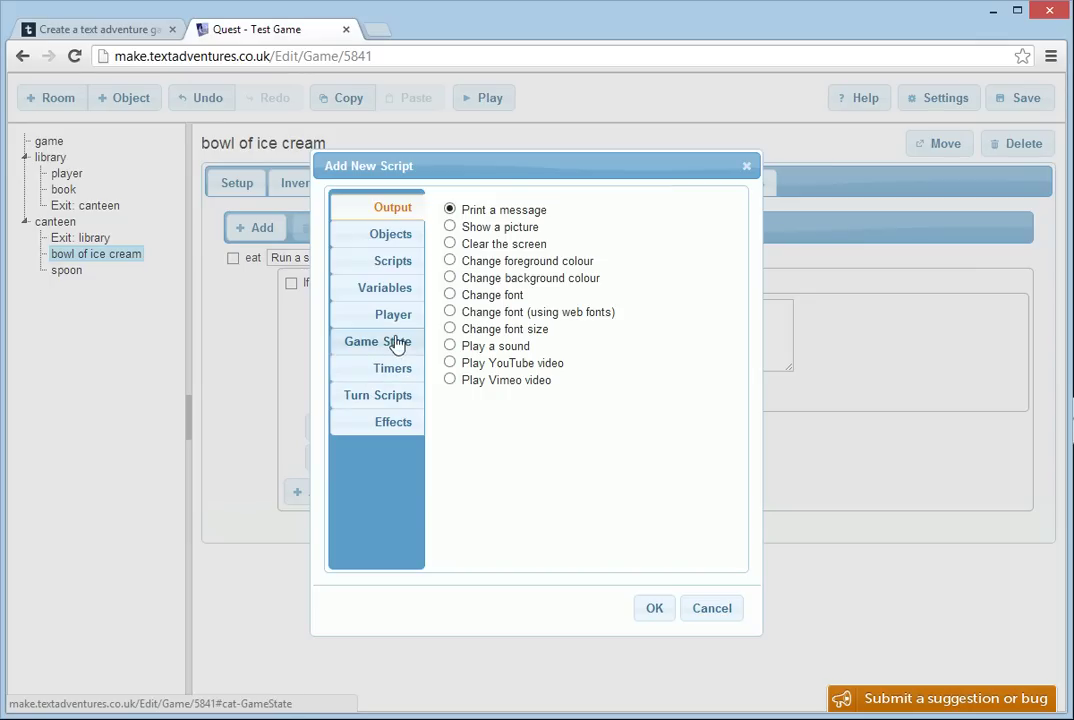
pyautogui.click(392, 234)
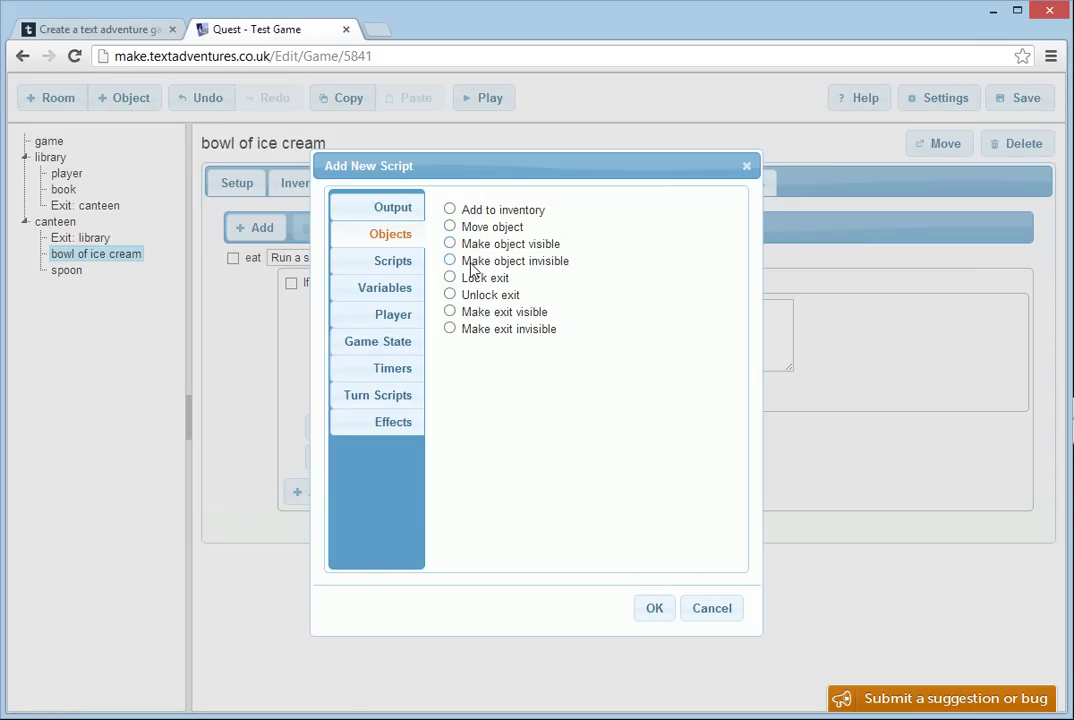
pyautogui.click(648, 610)
pyautogui.click(626, 387)
pyautogui.click(594, 431)
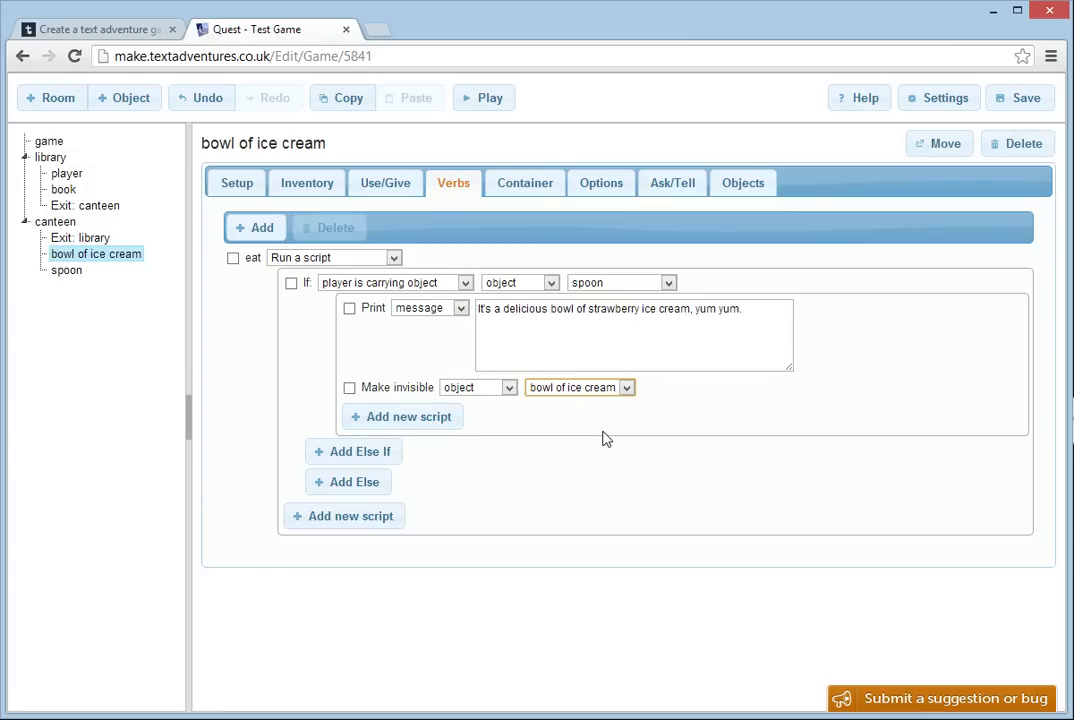
# - Add an Else branch that prints "You can't eat it - you will get very messy fingers unless you have the correct tool."
pyautogui.click(357, 484)
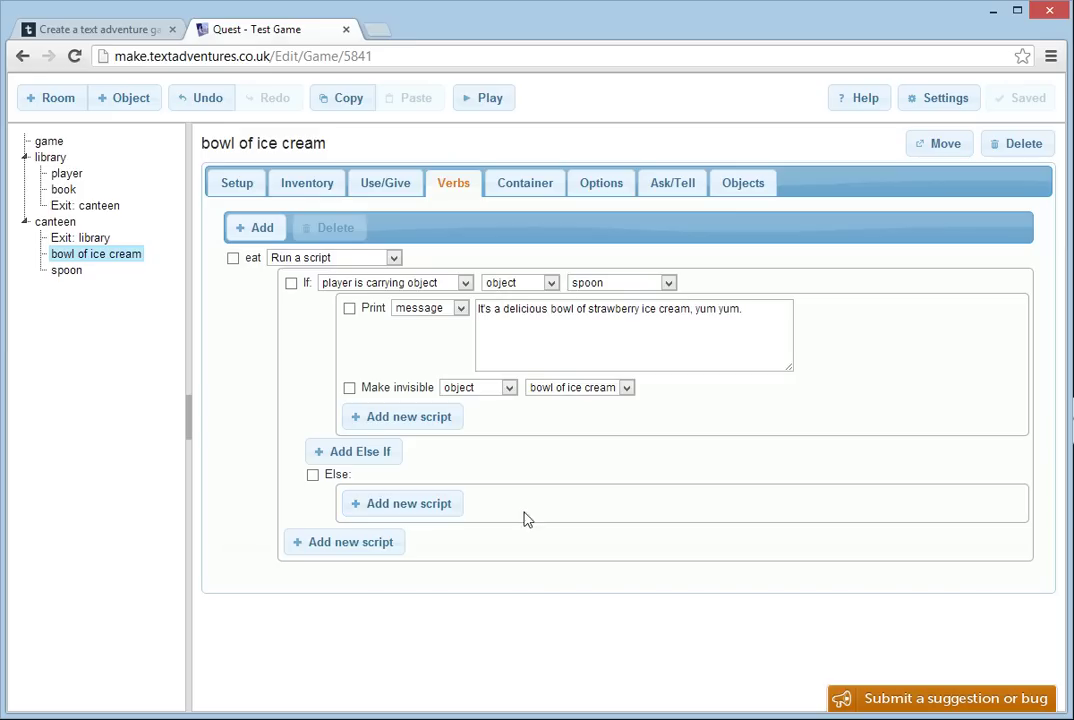
pyautogui.click(400, 512)
pyautogui.click(398, 208)
pyautogui.click(653, 608)
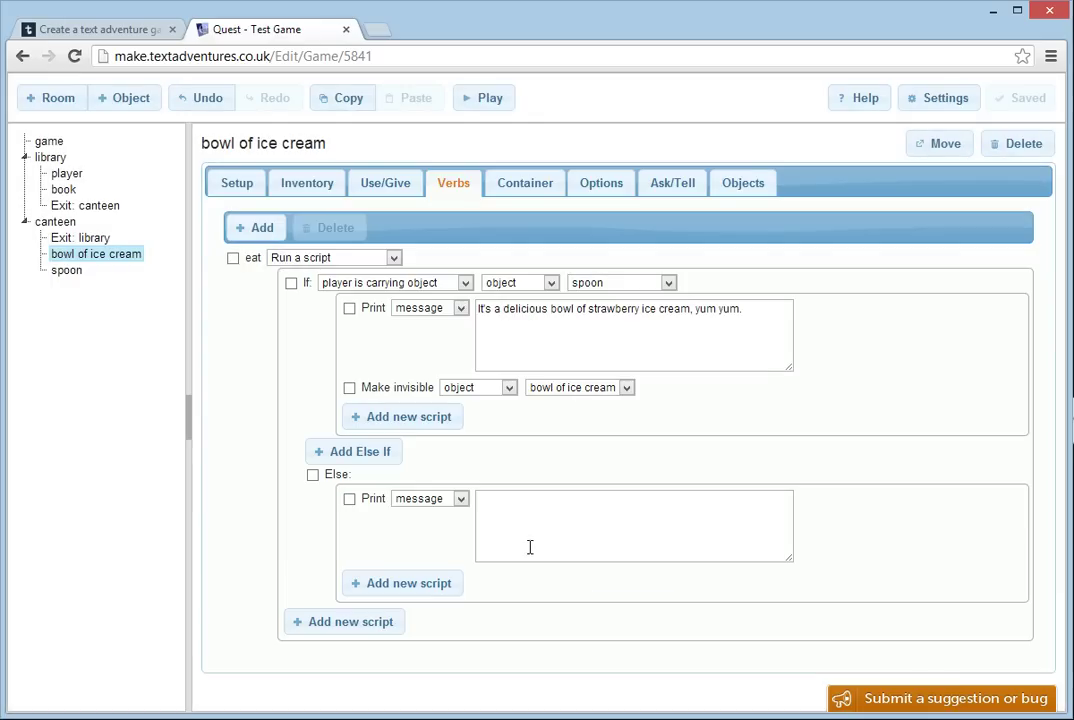
pyautogui.write('No')
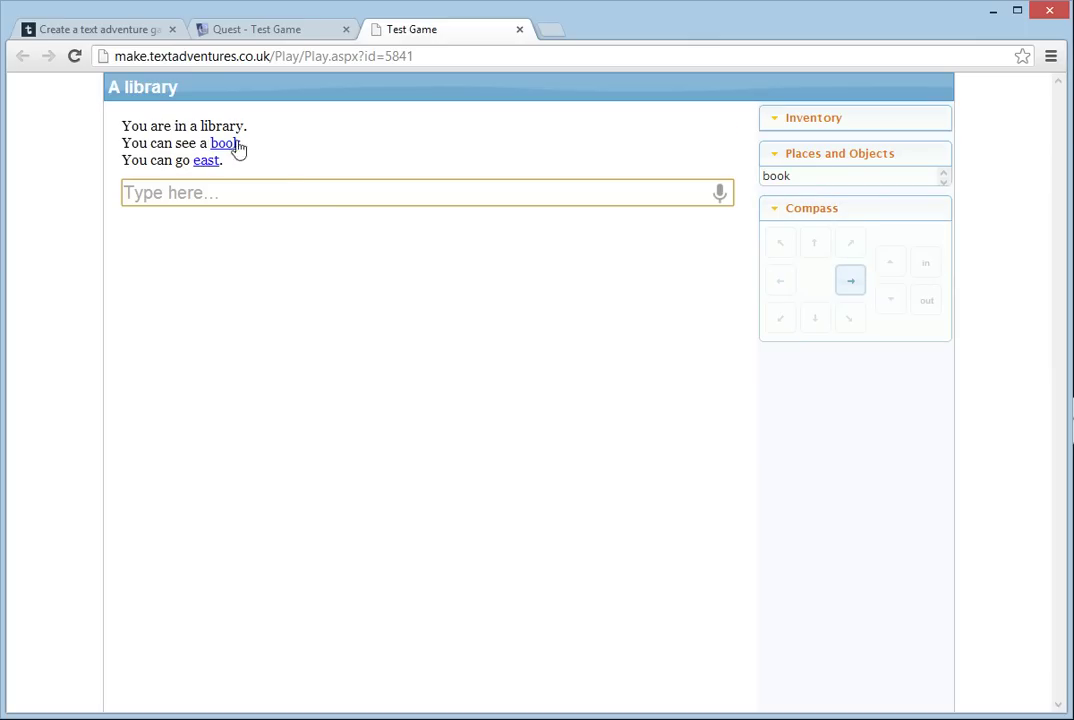
# - Test the game by going east to the canteen and eating the bowl of ice cream without the spoon
pyautogui.click(206, 160)
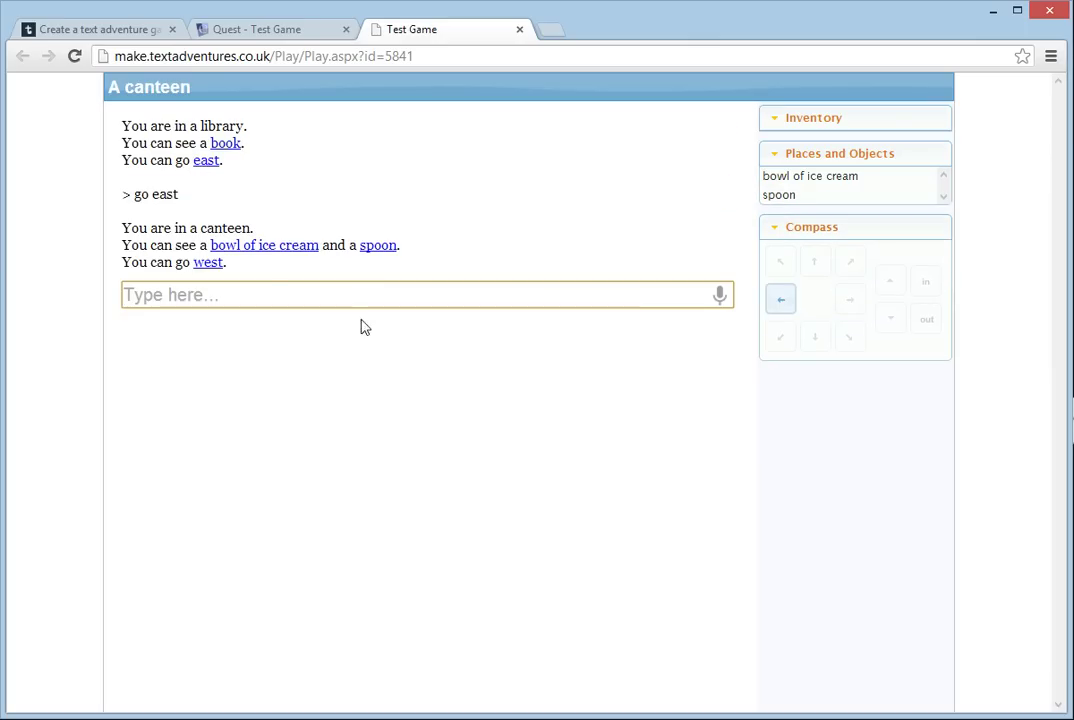
pyautogui.click(260, 249)
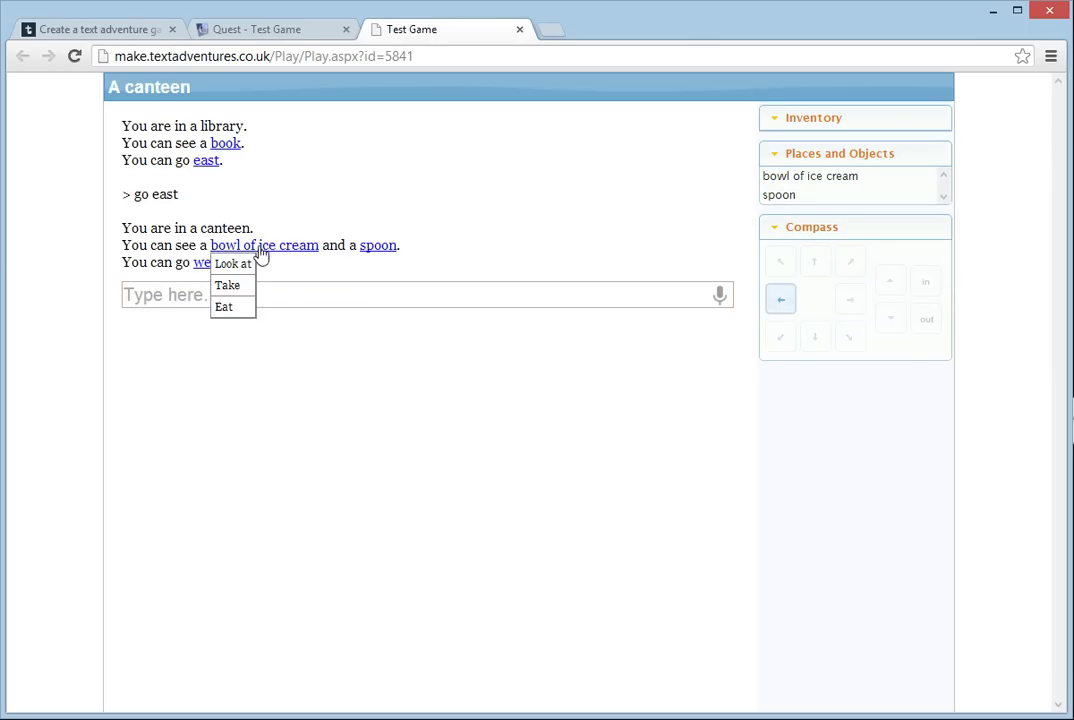
pyautogui.click(241, 309)
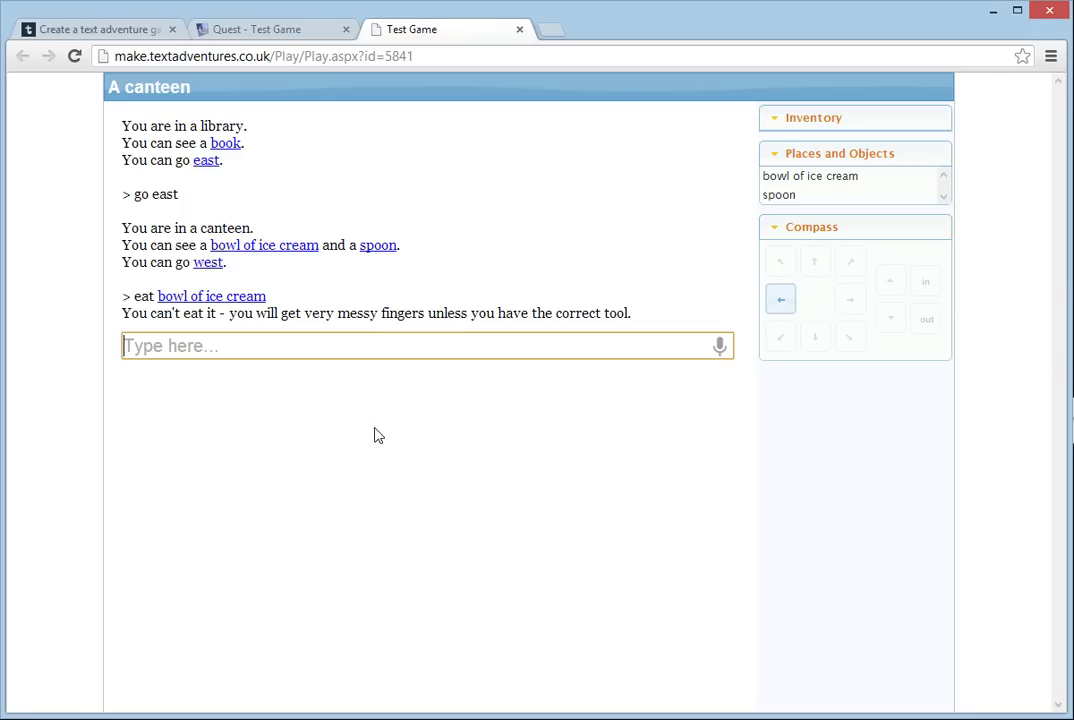
# - Take the spoon in the test game, check it in the inventory, and eat the bowl of ice cream with it
pyautogui.click(373, 249)
pyautogui.click(390, 289)
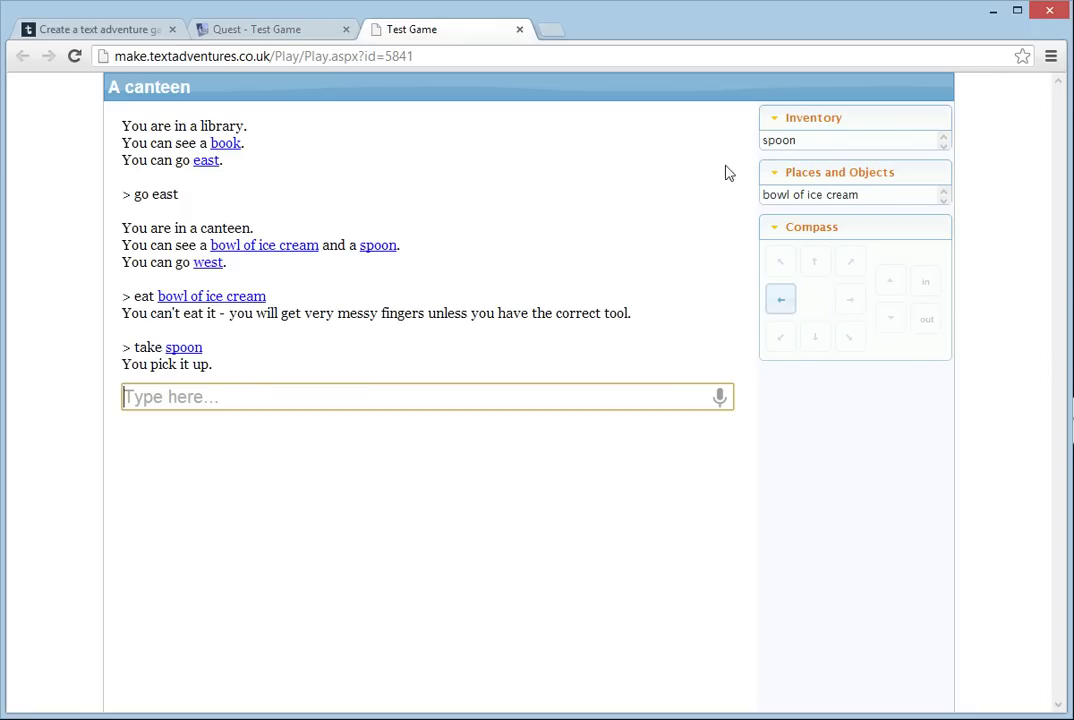
pyautogui.click(800, 142)
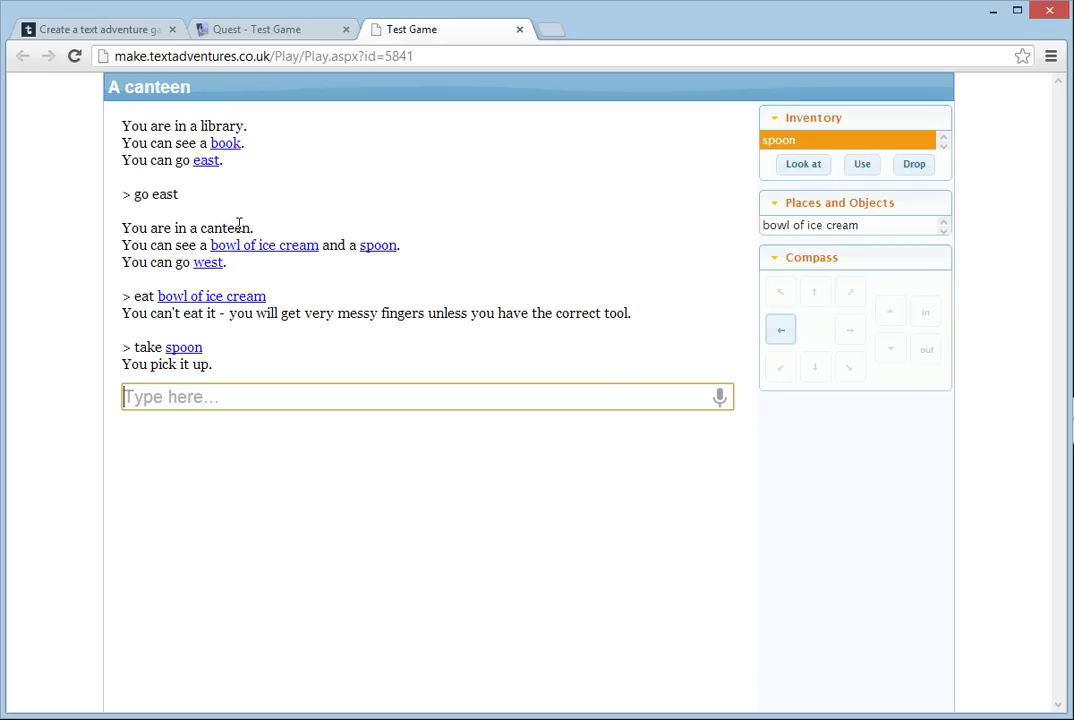
pyautogui.click(292, 248)
pyautogui.click(236, 309)
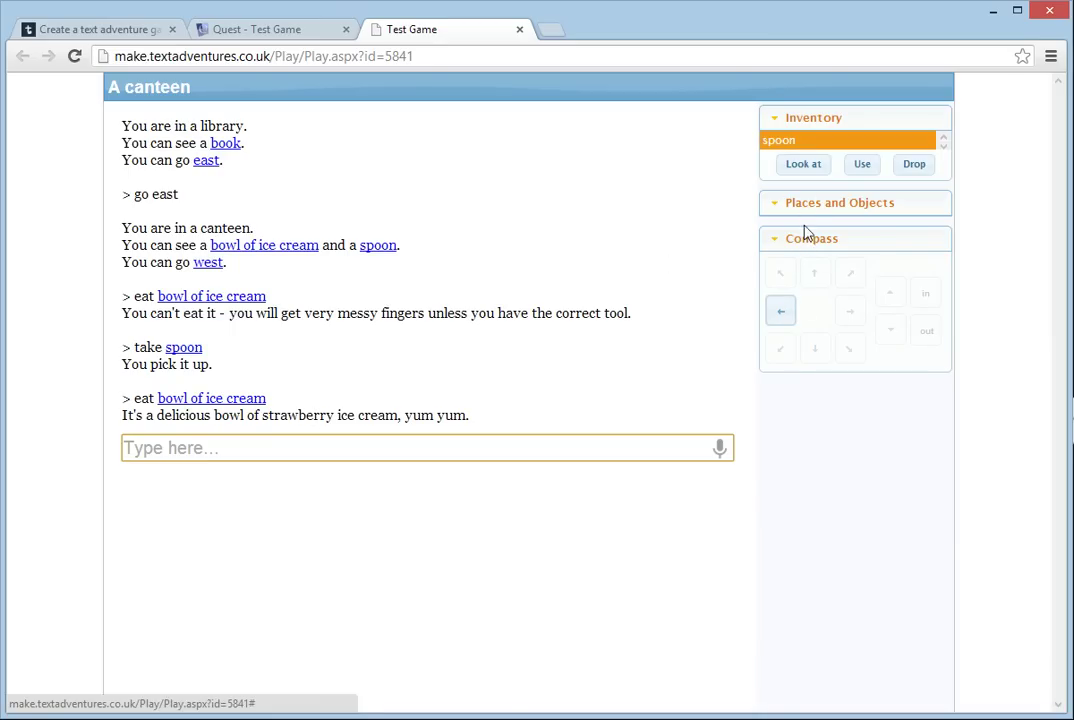
# - Try eating the bowl of ice cream a second time, and close the test session
pyautogui.click(163, 399)
pyautogui.click(172, 459)
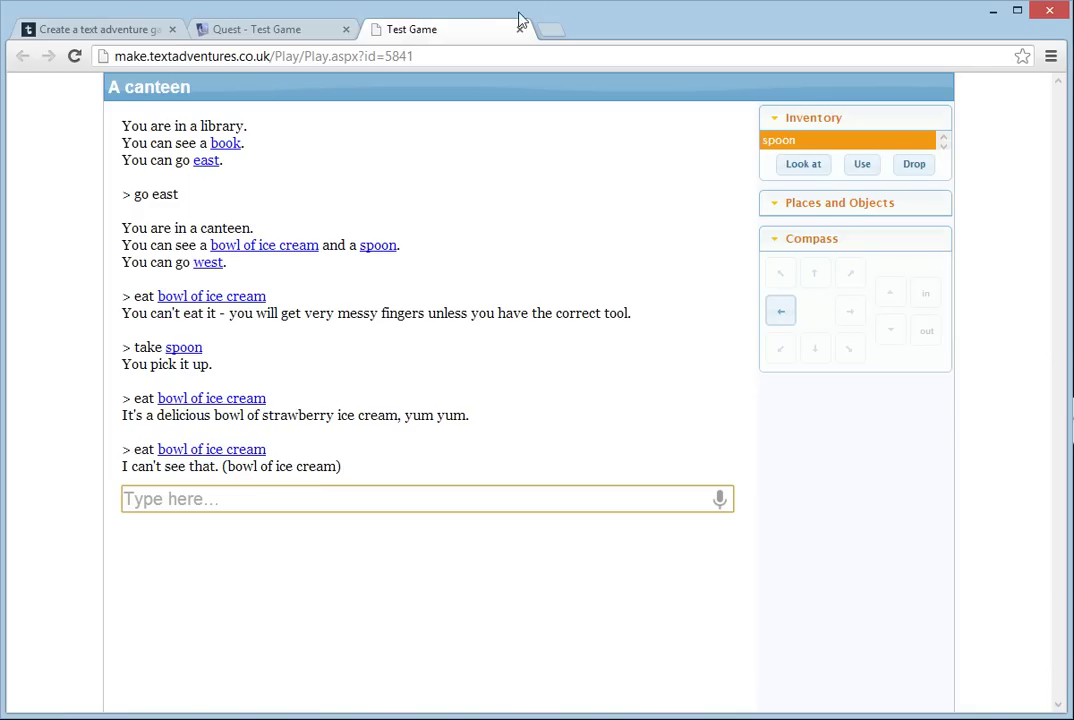
pyautogui.hotkey('ctrl', 'w')
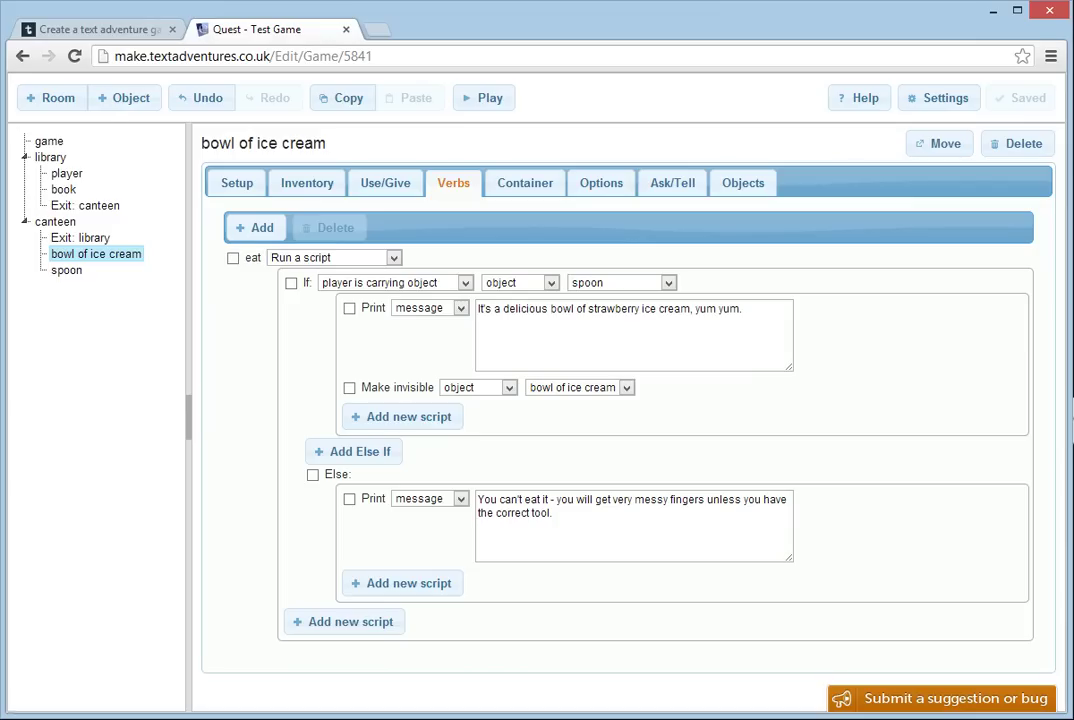